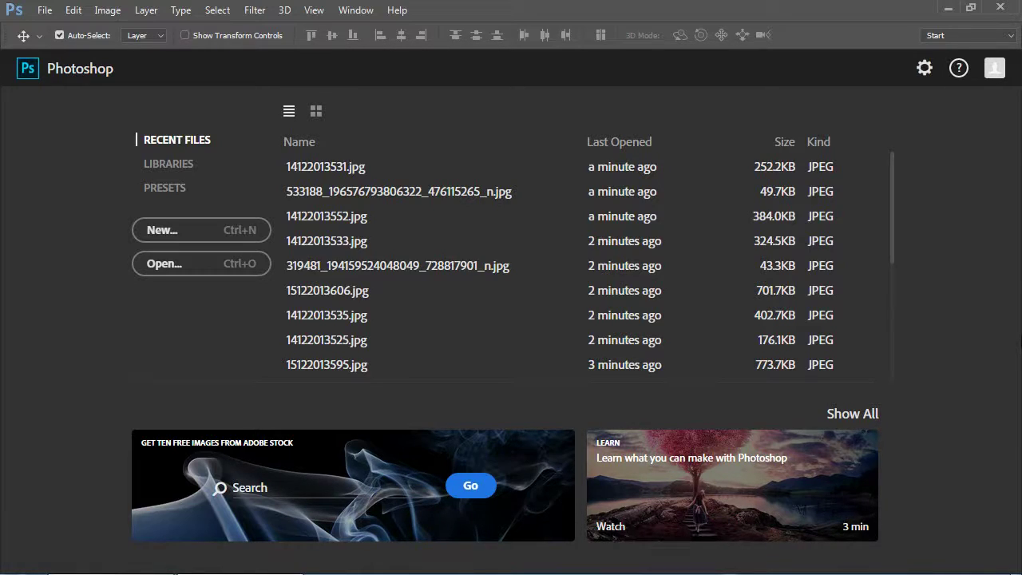
Show Recent Files as a thumbnail grid, try the Adobe Stock search, then return to Start
{"action": "left_click", "coordinate": [317, 113]}
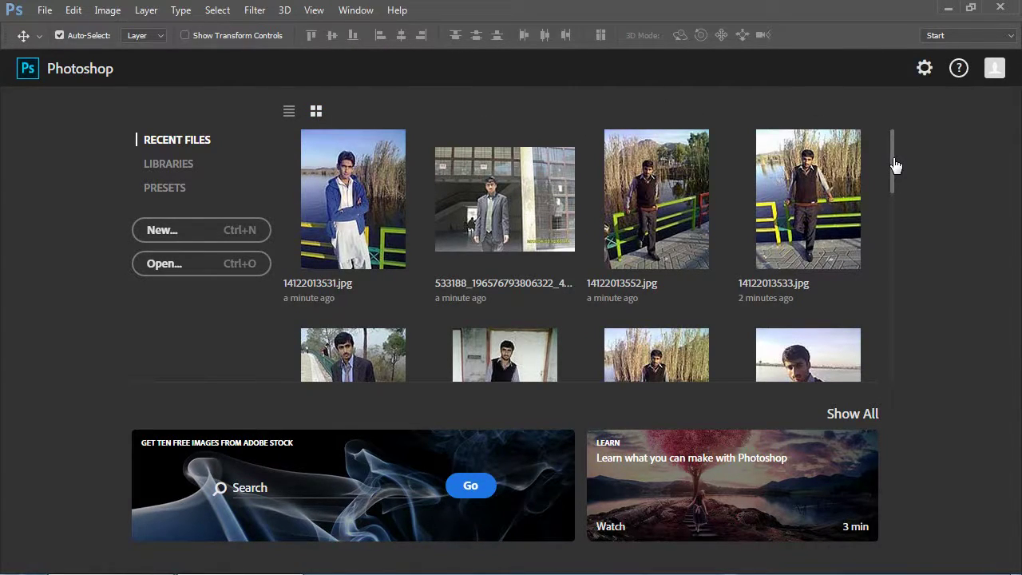
{"action": "left_click_drag", "start_coordinate": [896, 163], "coordinate": [915, 114]}
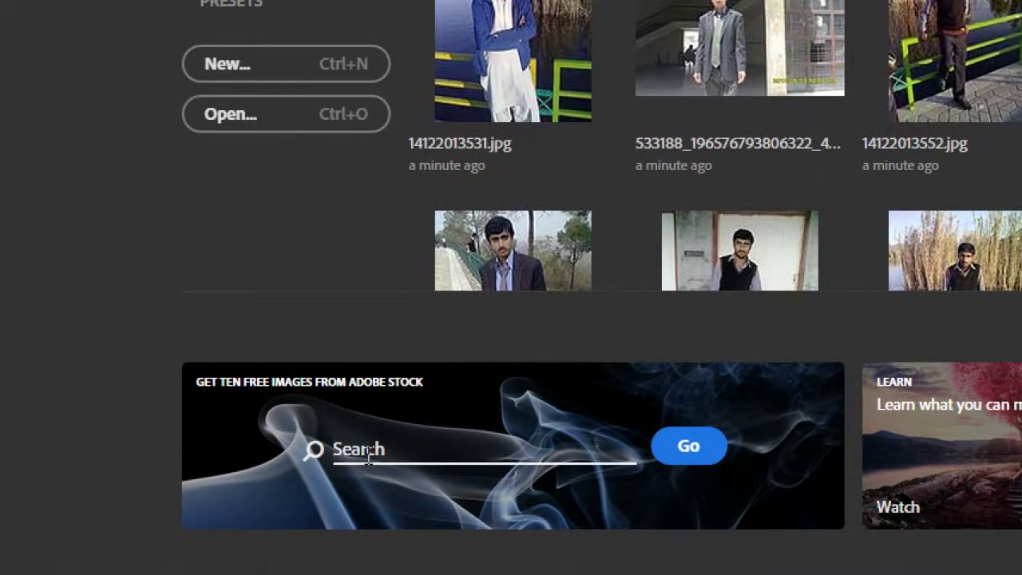
{"action": "left_click", "coordinate": [368, 456]}
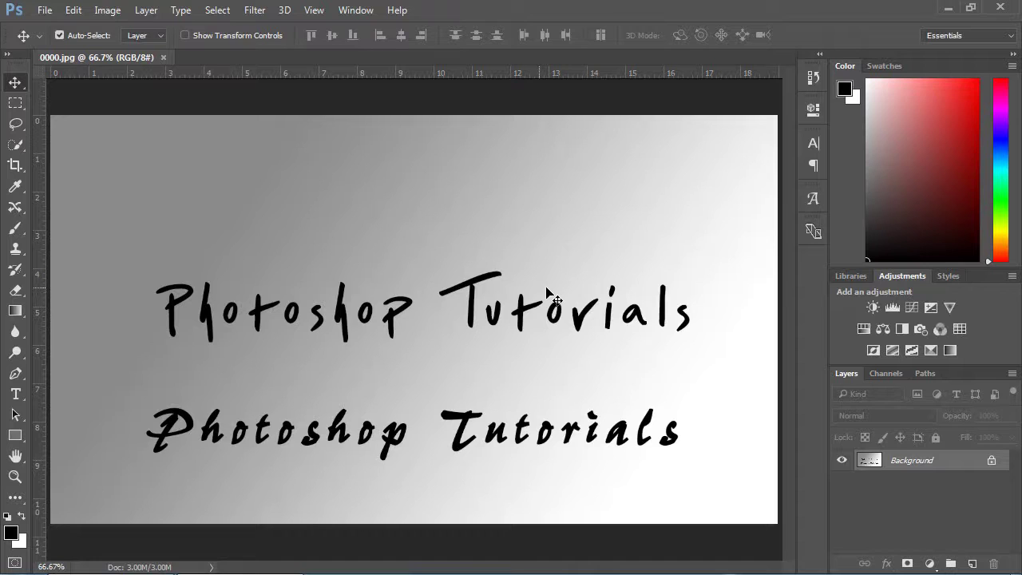
{"action": "key", "text": "ctrl+w"}
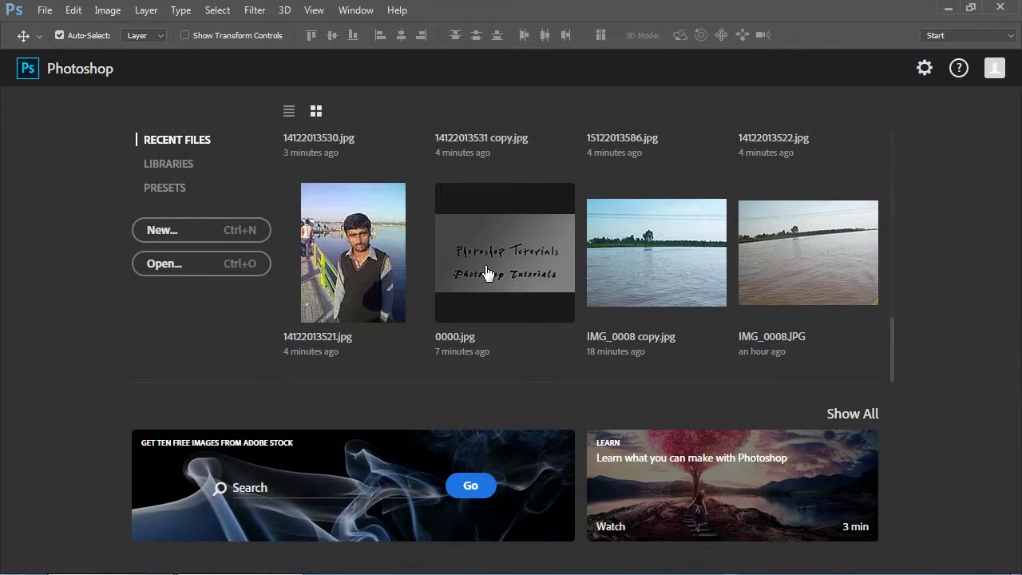
Open 0000.jpg and marquee-select the lower 'Photoshop' lettering
{"action": "left_click", "coordinate": [488, 273]}
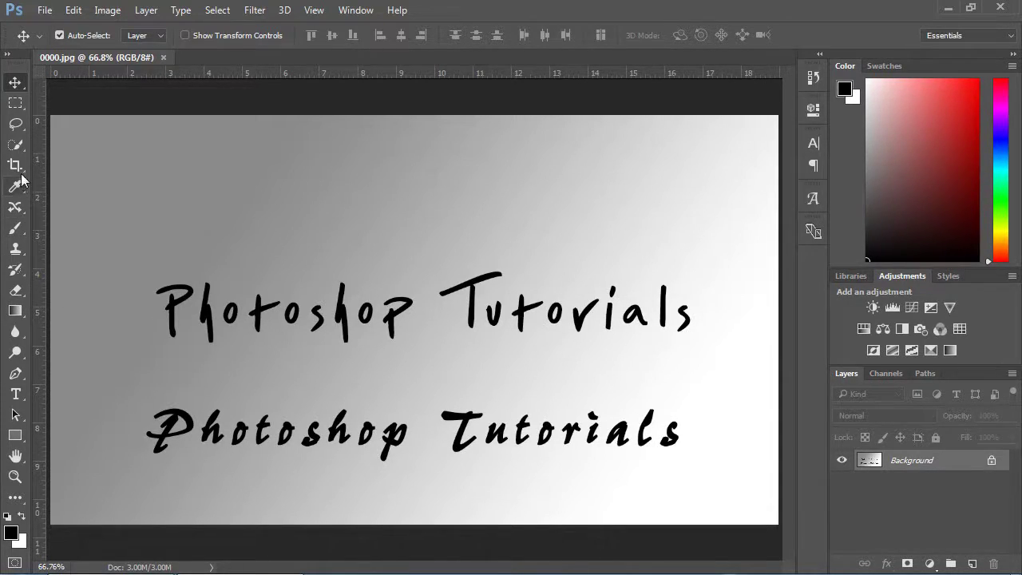
{"action": "left_click", "coordinate": [16, 102]}
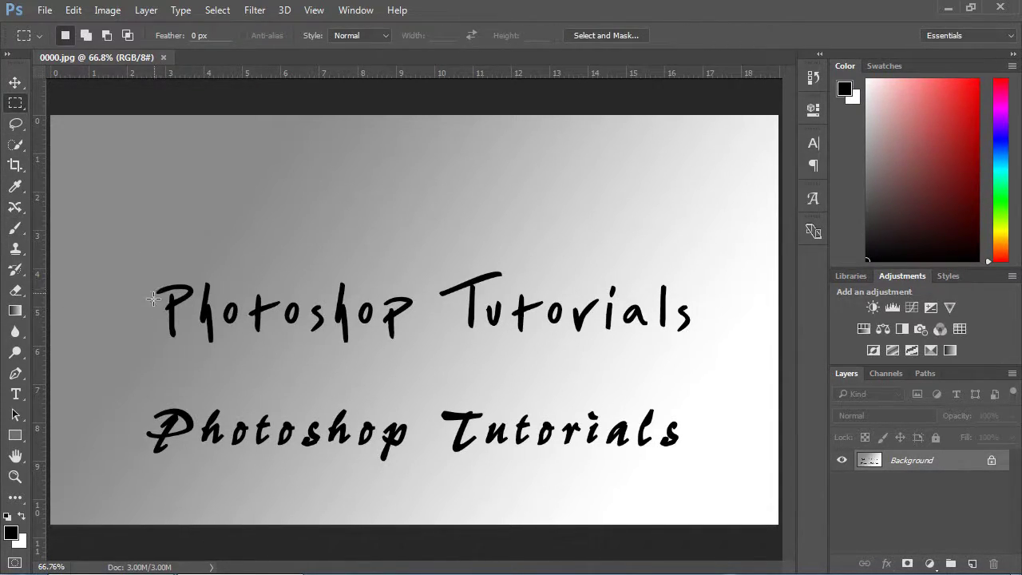
{"action": "left_click_drag", "start_coordinate": [140, 404], "coordinate": [410, 463]}
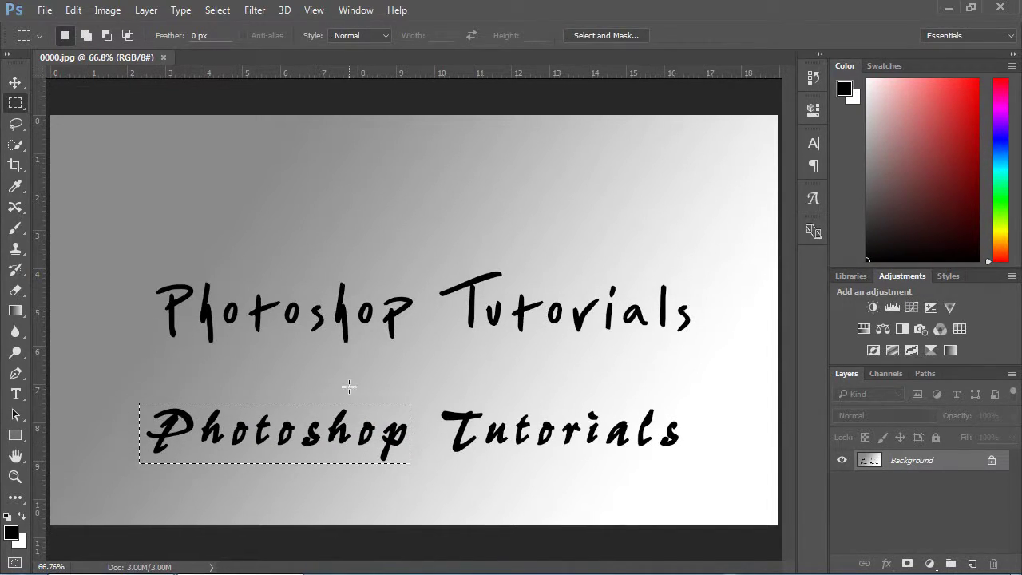
{"action": "left_click", "coordinate": [180, 10]}
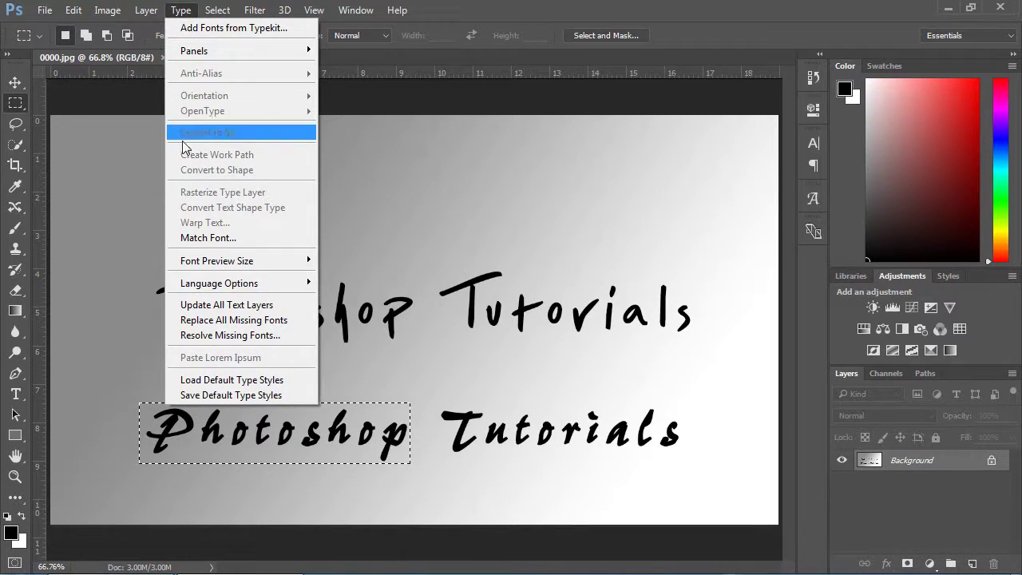
Run Match Font on the upper 'Photoshop' word and choose AshleyScriptMT
{"action": "left_click", "coordinate": [199, 237]}
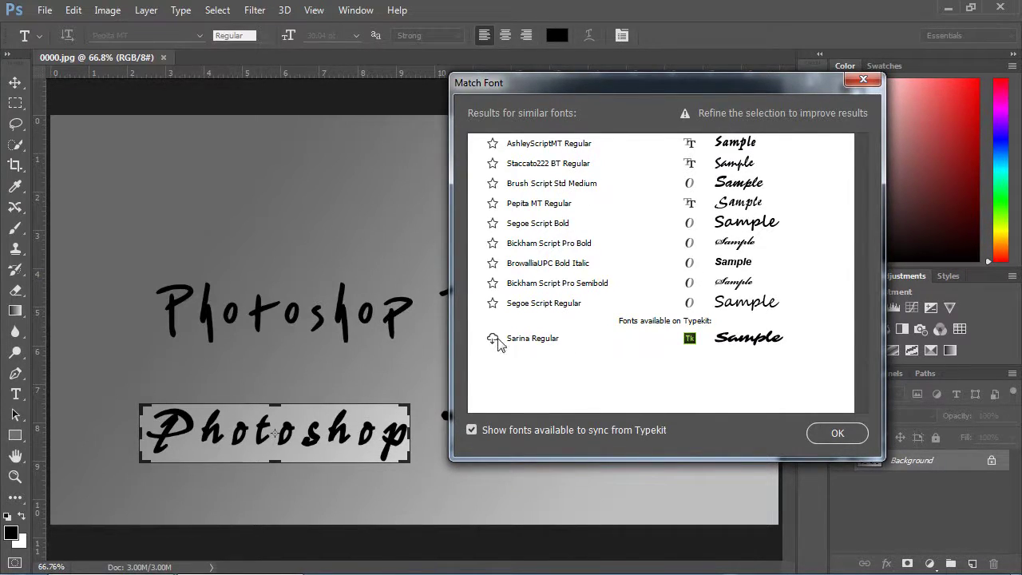
{"action": "left_click_drag", "start_coordinate": [335, 428], "coordinate": [347, 306]}
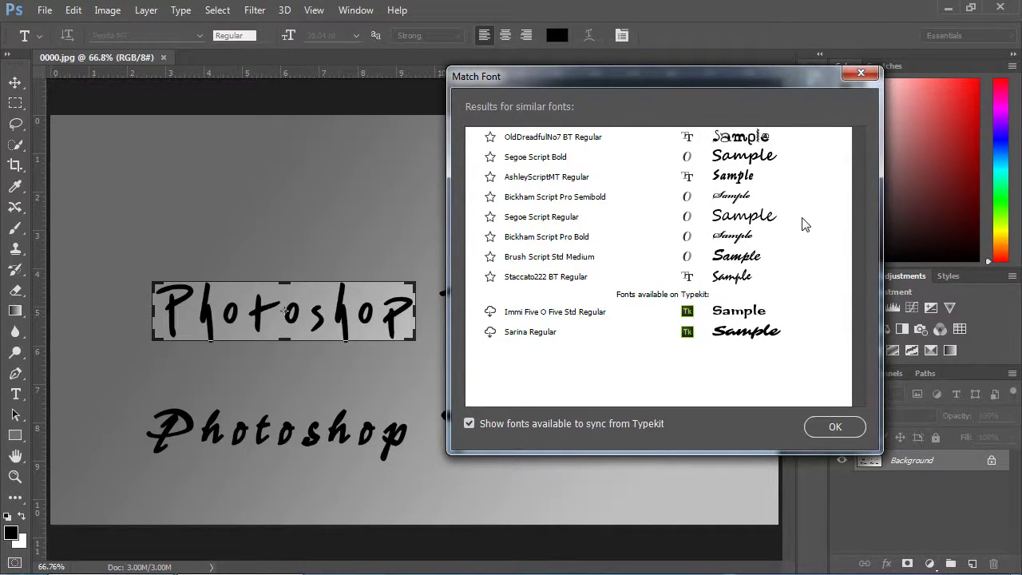
{"action": "left_click", "coordinate": [728, 177]}
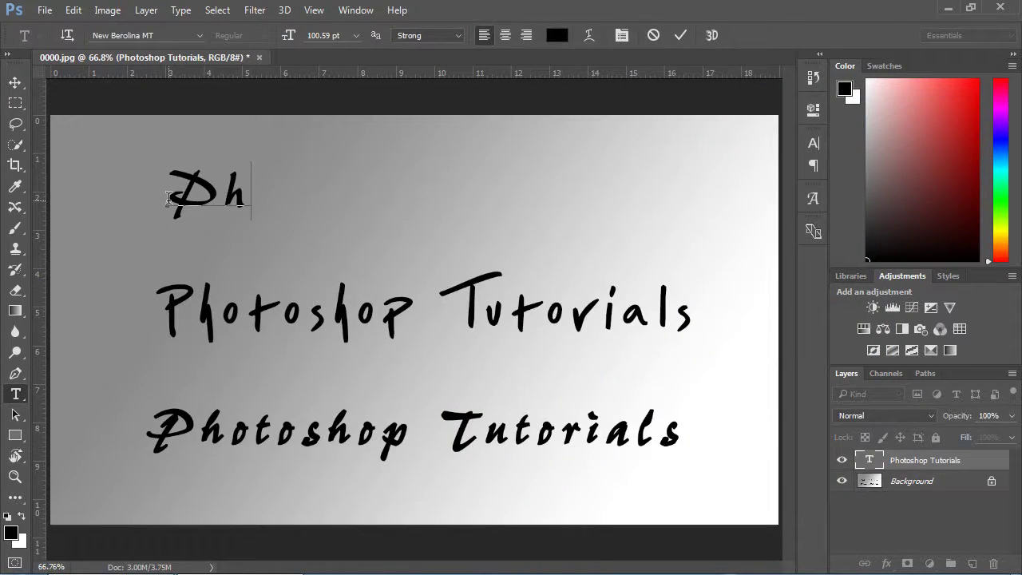
Finish typing the line 'Photoshop Tutorials' in the script font
{"action": "type", "text": "otoshop Tutoria"}
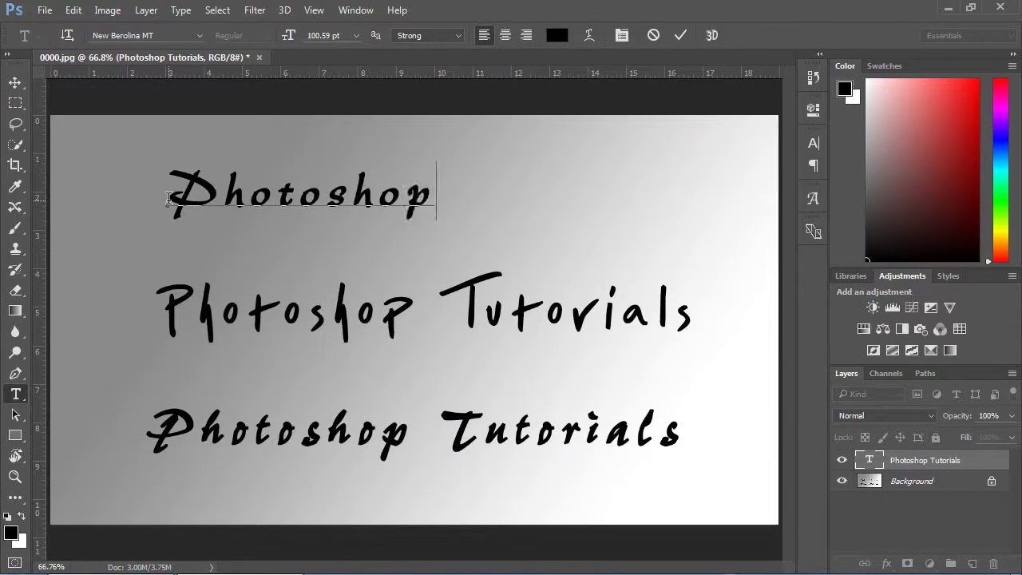
{"action": "type", "text": "ls"}
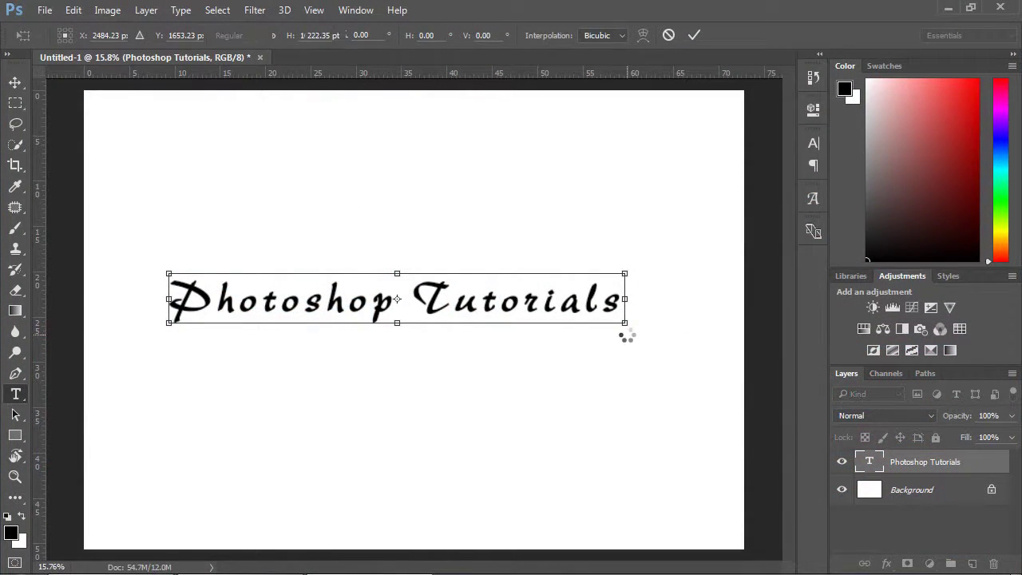
Commit the text placement, select the letter 'h' and show the font's glyphs
{"action": "key", "text": "Return"}
{"action": "left_click_drag", "start_coordinate": [349, 301], "coordinate": [333, 300]}
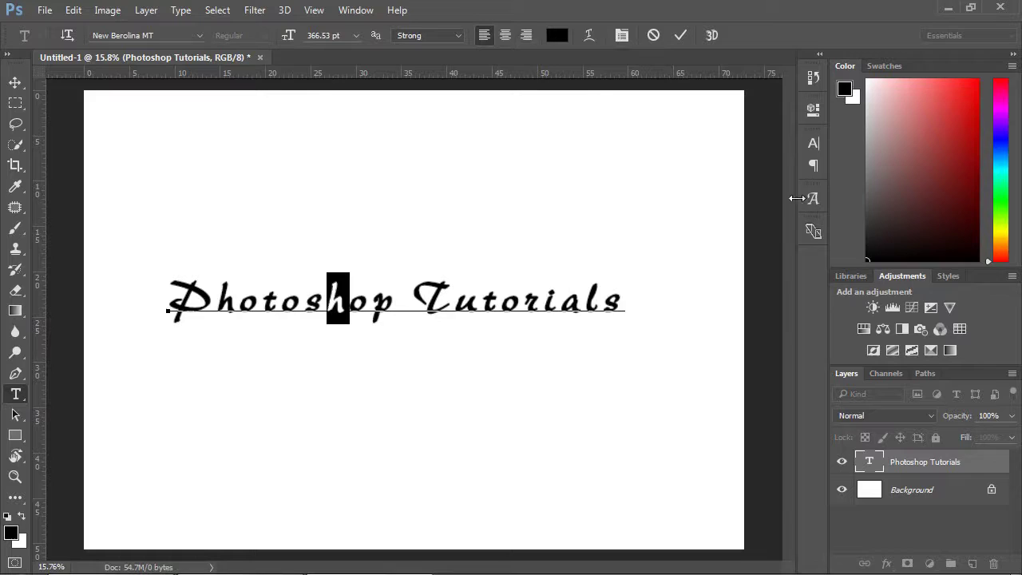
{"action": "left_click", "coordinate": [813, 199]}
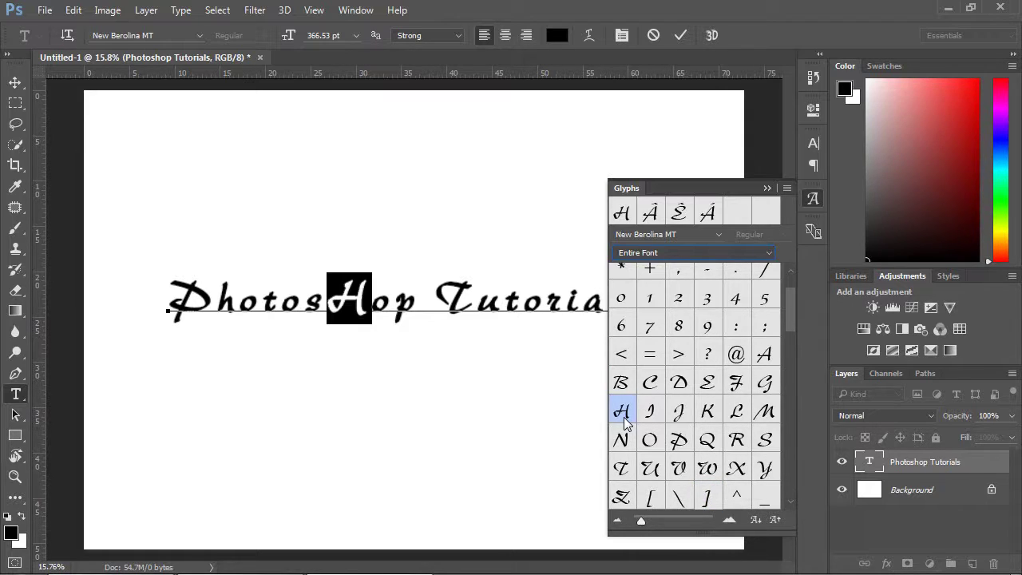
Swap the 'h' for alternative glyphs: lowercase h, y, then capital H
{"action": "left_click_drag", "start_coordinate": [788, 322], "coordinate": [783, 357]}
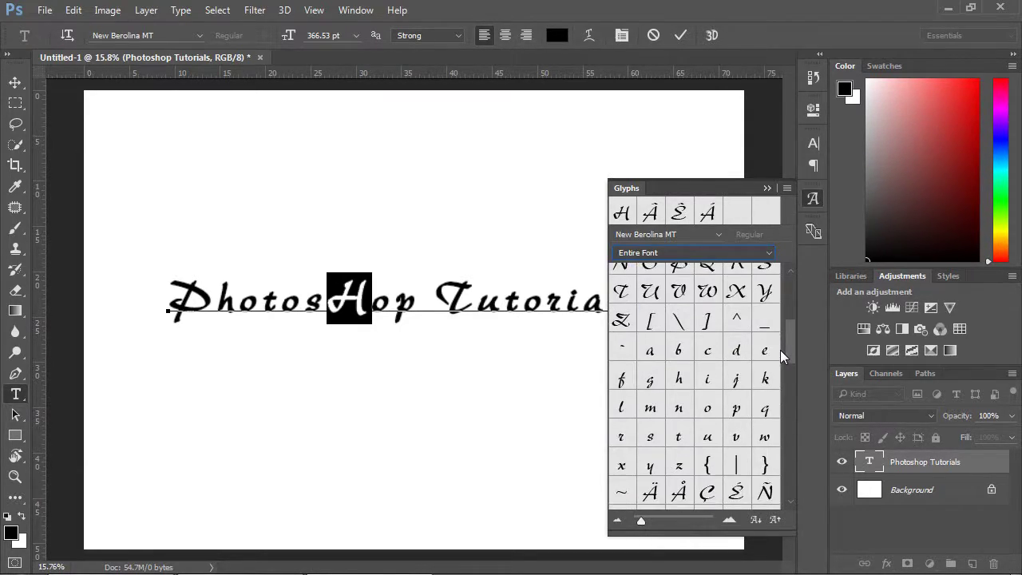
{"action": "double_click", "coordinate": [680, 379]}
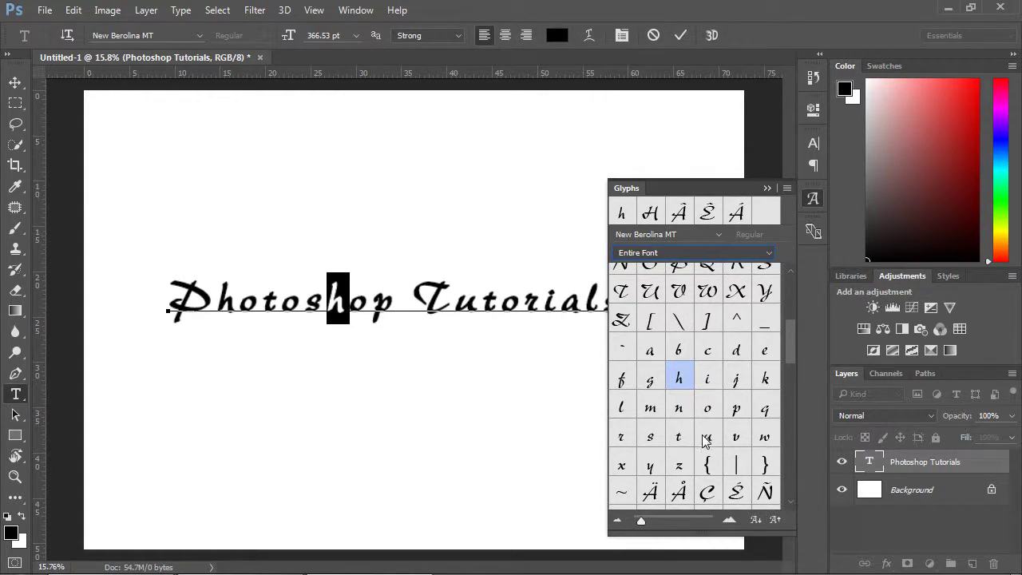
{"action": "double_click", "coordinate": [650, 468]}
{"action": "scroll", "coordinate": [681, 391], "scroll_direction": "up", "scroll_amount": 3}
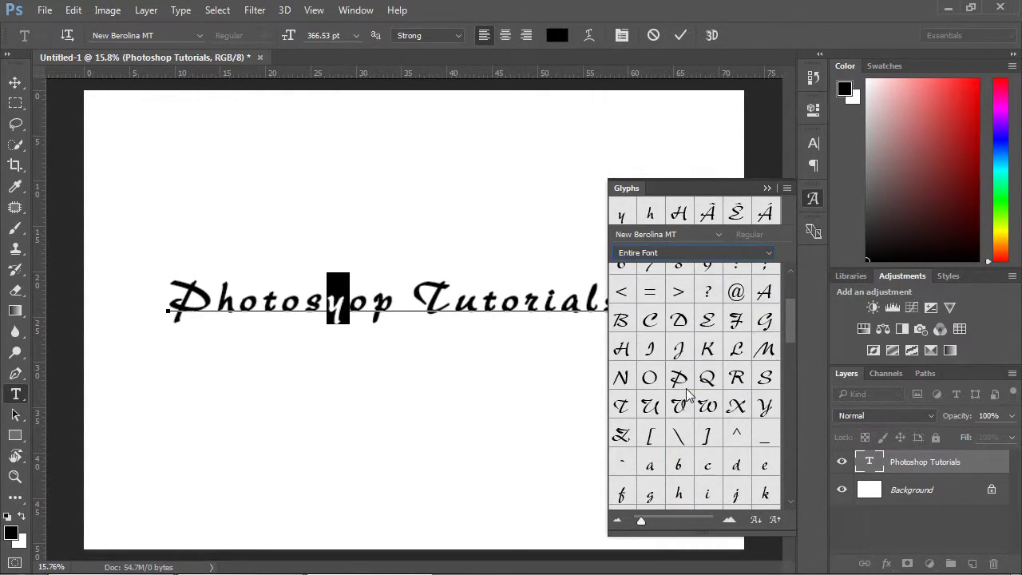
{"action": "double_click", "coordinate": [622, 353]}
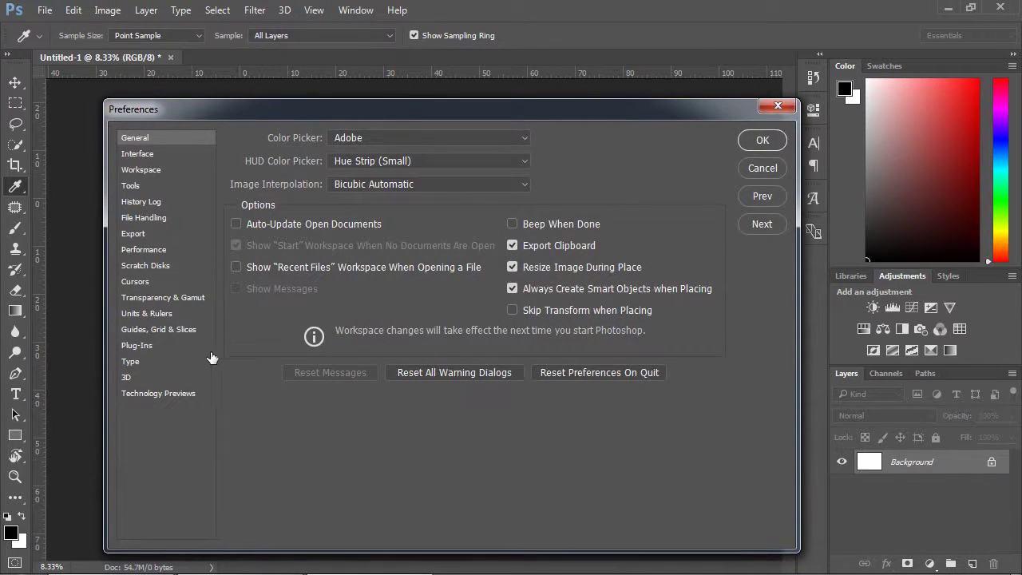
Show the Type section of the Preferences dialog
{"action": "left_click", "coordinate": [130, 361]}
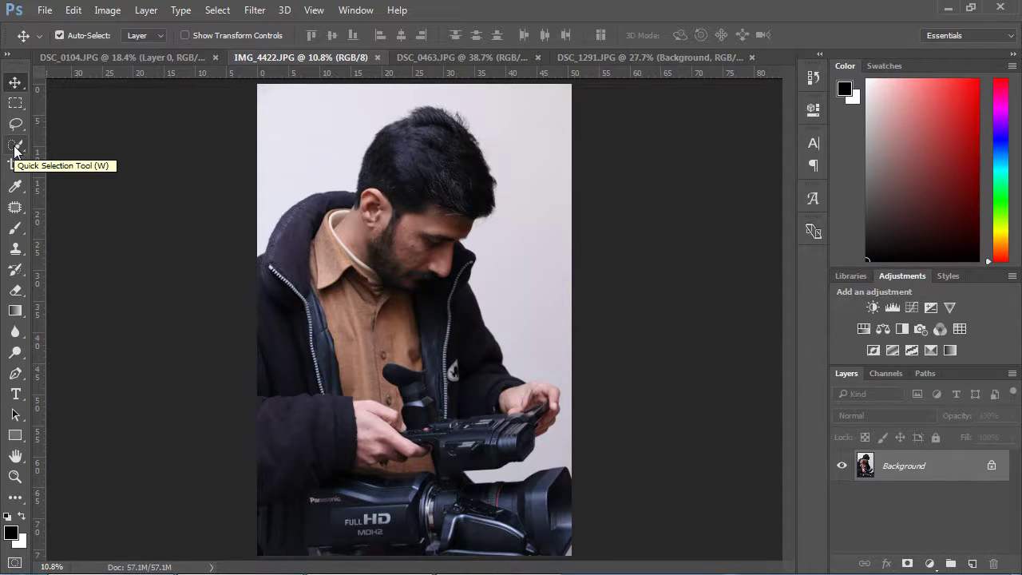
Quick-select the man's hair, face and jacket with a size-200 brush
{"action": "left_click", "coordinate": [15, 148]}
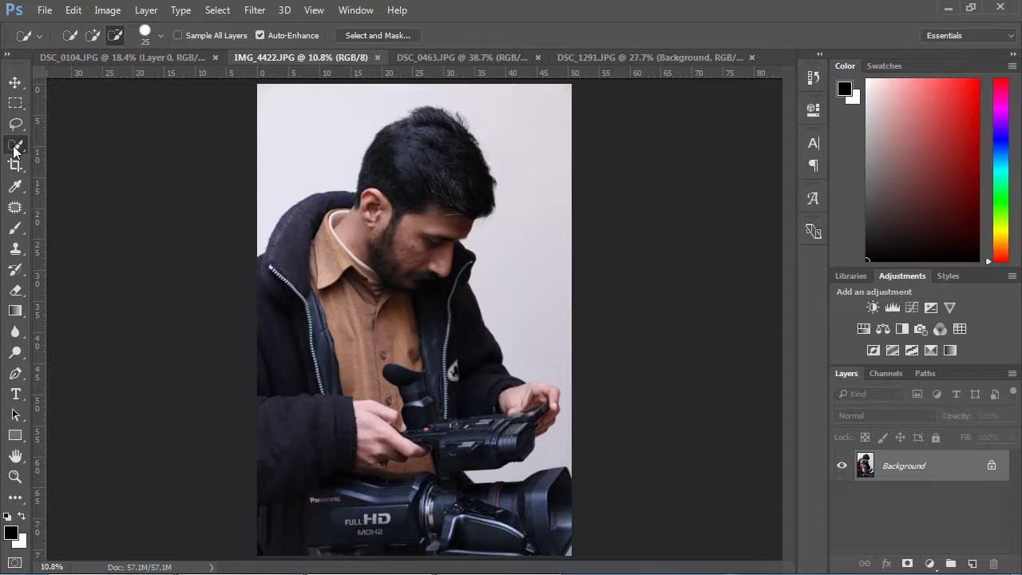
{"action": "key", "text": "ctrl+plus"}
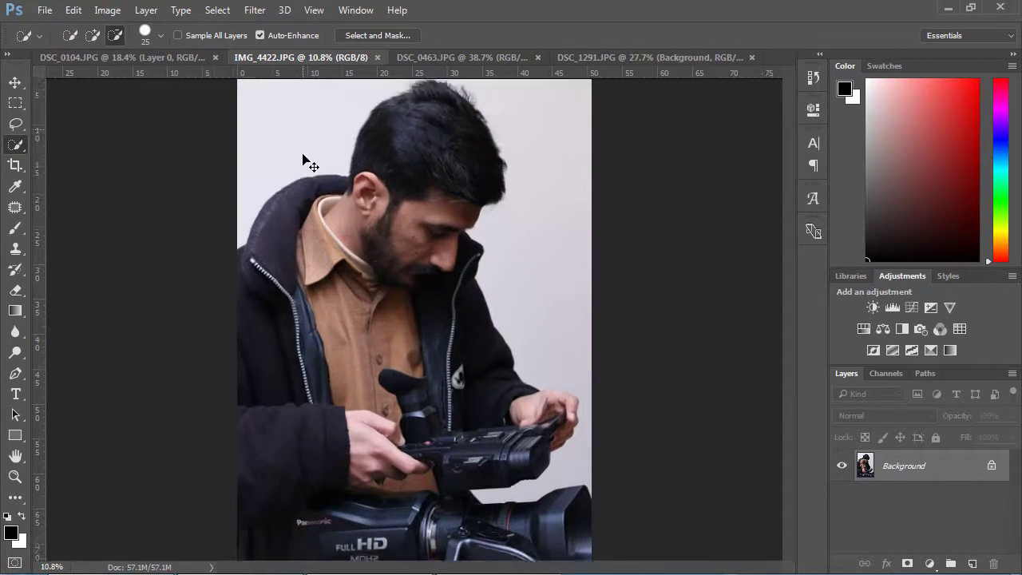
{"action": "key", "text": "ctrl+plus"}
{"action": "left_click_drag", "start_coordinate": [320, 163], "coordinate": [382, 341]}
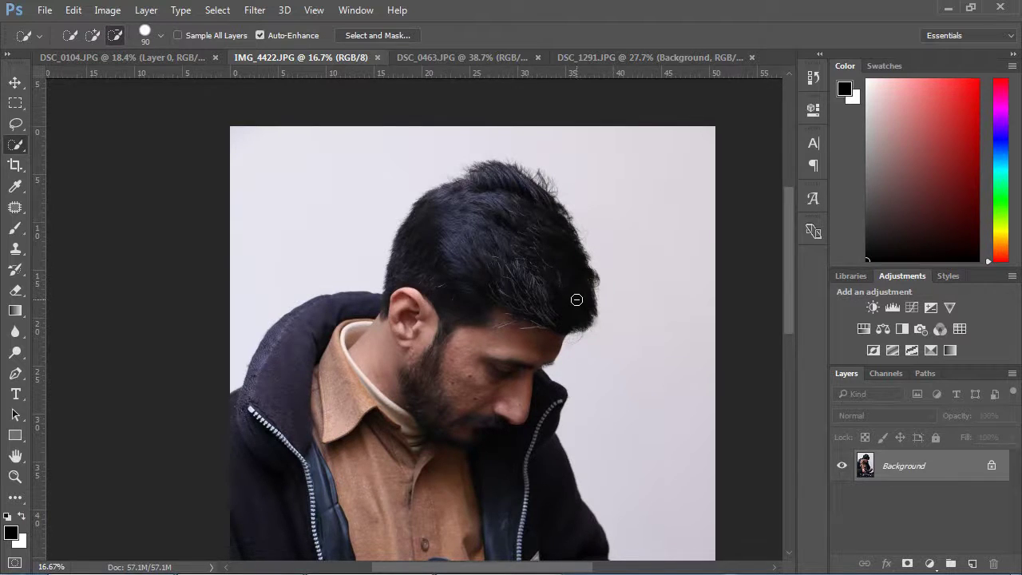
{"action": "key", "text": "bracketright"}
{"action": "key", "text": "bracketright"}
{"action": "key", "text": "bracketright"}
{"action": "key", "text": "bracketright"}
{"action": "key", "text": "bracketright"}
{"action": "key", "text": "bracketright"}
{"action": "key", "text": "bracketright"}
{"action": "mouse_move", "coordinate": [577, 303]}
{"action": "left_mouse_down"}
{"action": "mouse_move", "coordinate": [520, 203]}
{"action": "mouse_move", "coordinate": [366, 317]}
{"action": "mouse_move", "coordinate": [357, 236]}
{"action": "left_mouse_up"}
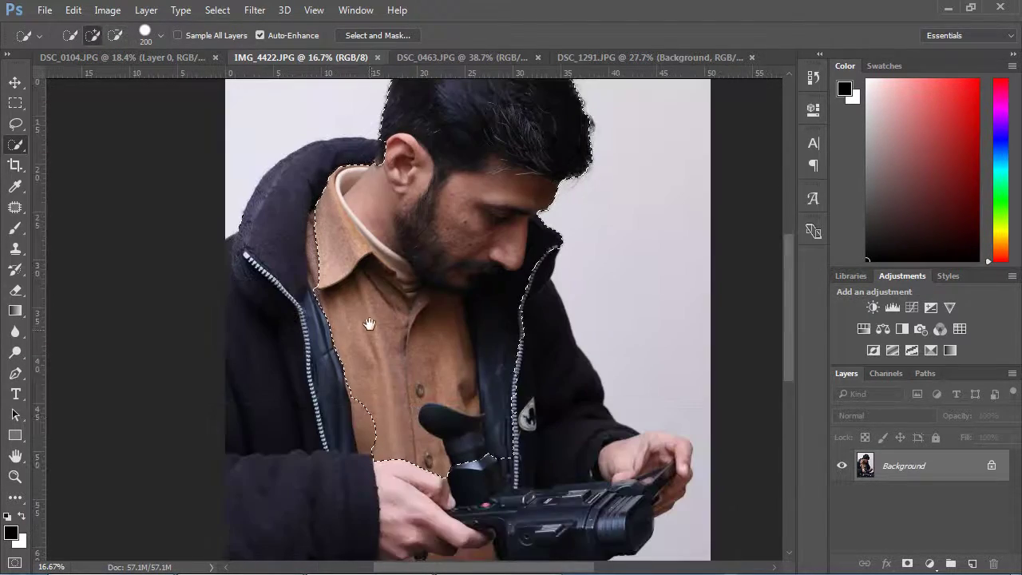
{"action": "mouse_move", "coordinate": [264, 253]}
{"action": "left_mouse_down"}
{"action": "mouse_move", "coordinate": [331, 304]}
{"action": "mouse_move", "coordinate": [269, 526]}
{"action": "mouse_move", "coordinate": [339, 428]}
{"action": "mouse_move", "coordinate": [358, 498]}
{"action": "mouse_move", "coordinate": [534, 458]}
{"action": "mouse_move", "coordinate": [650, 521]}
{"action": "mouse_move", "coordinate": [631, 554]}
{"action": "left_mouse_up"}
Zoom closer on the head and toggle Auto-Enhance off and back on
{"action": "scroll", "coordinate": [471, 341], "scroll_direction": "down", "scroll_amount": 3}
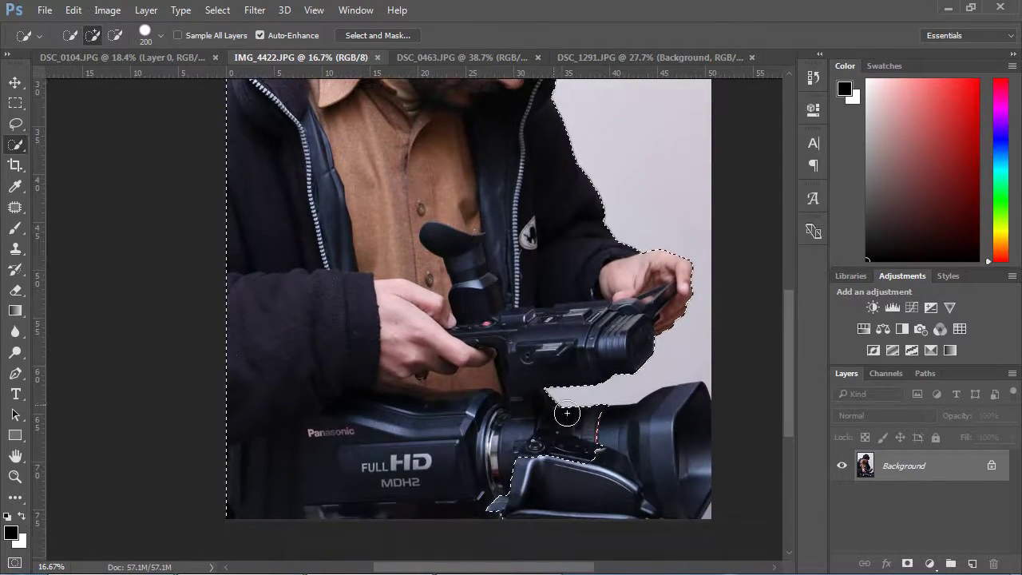
{"action": "scroll", "coordinate": [554, 292], "scroll_direction": "up", "scroll_amount": 5}
{"action": "key", "text": "ctrl+plus"}
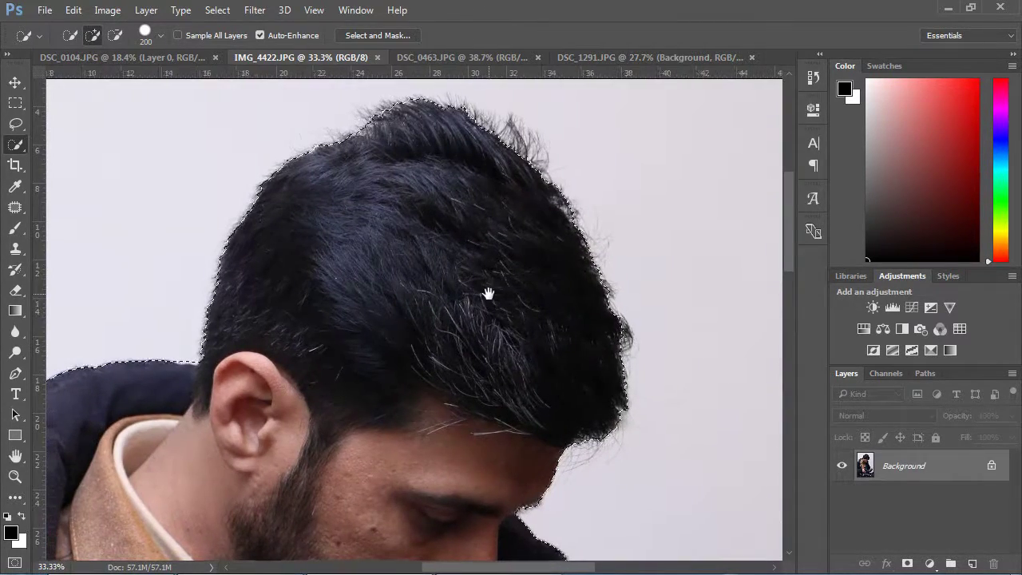
{"action": "left_click", "coordinate": [259, 35]}
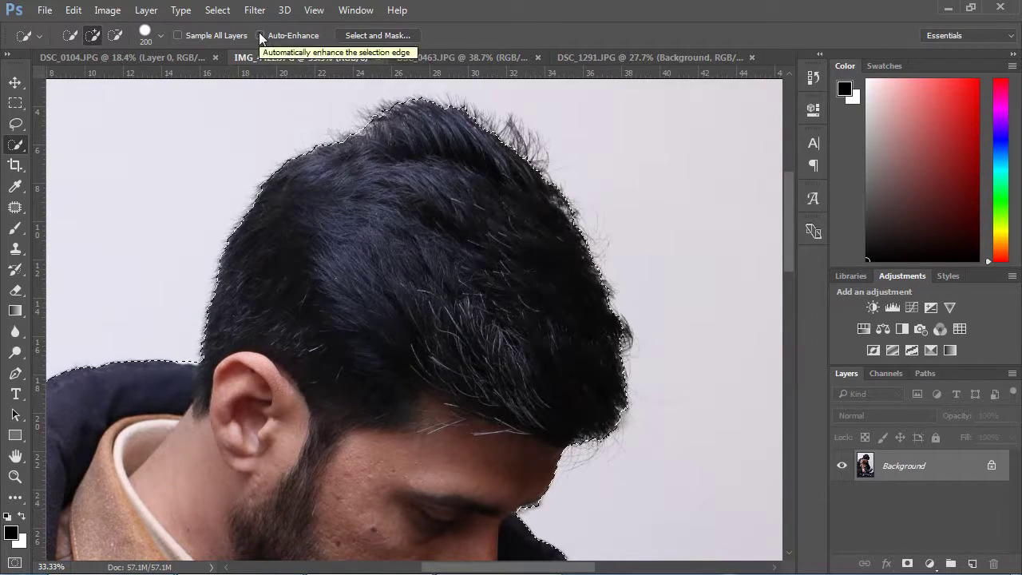
{"action": "left_click", "coordinate": [259, 35]}
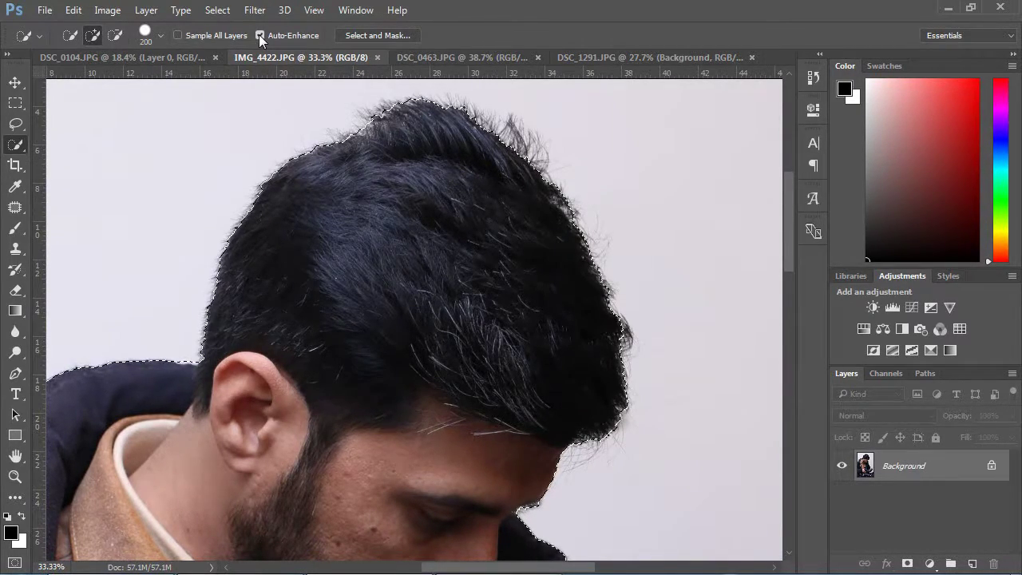
Open Select and Mask, inspect the camcorder and hair edge, and adjust backdrop transparency
{"action": "left_click", "coordinate": [400, 37]}
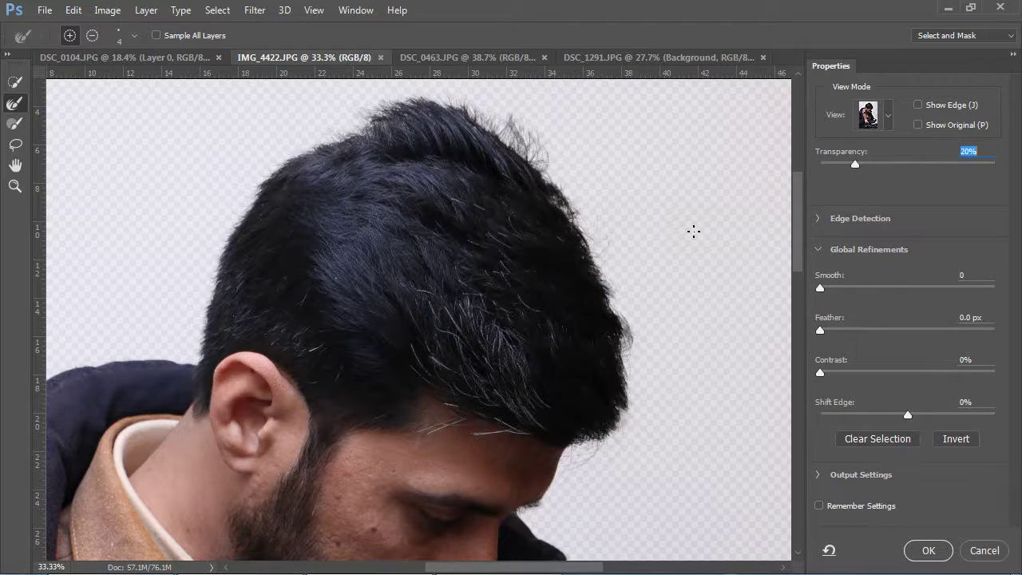
{"action": "key", "text": "ctrl+0"}
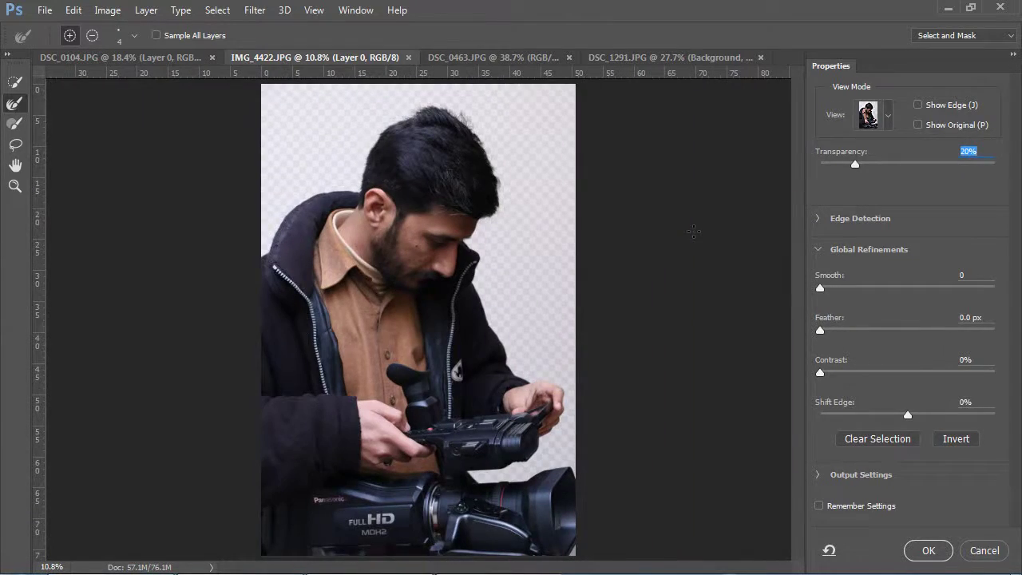
{"action": "key", "text": "ctrl+plus"}
{"action": "key", "text": "ctrl+plus"}
{"action": "key", "text": "ctrl+plus"}
{"action": "key", "text": "ctrl+plus"}
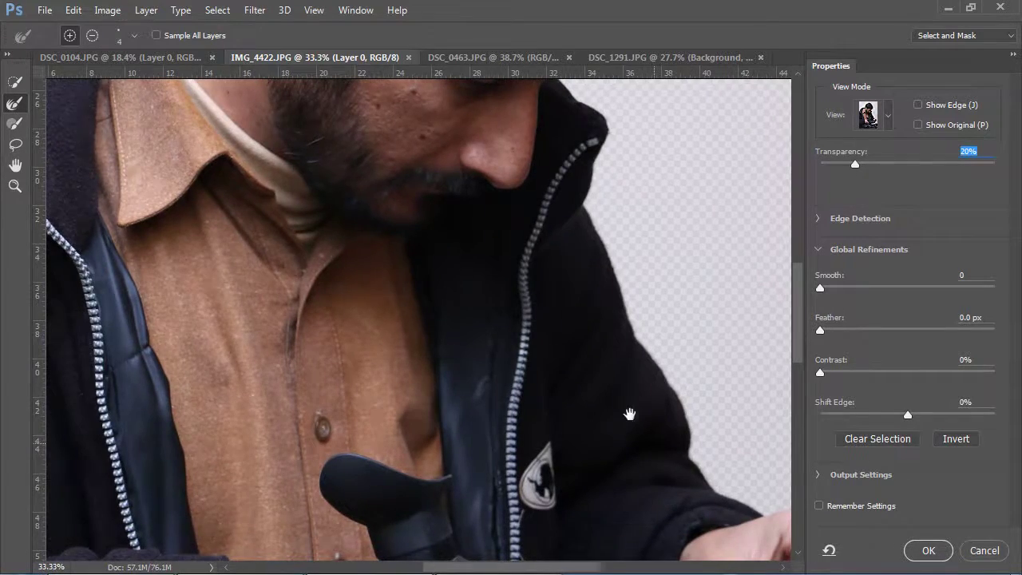
{"action": "mouse_move", "coordinate": [629, 413]}
{"action": "left_mouse_down"}
{"action": "mouse_move", "coordinate": [507, 267]}
{"action": "mouse_move", "coordinate": [540, 253]}
{"action": "mouse_move", "coordinate": [563, 338]}
{"action": "mouse_move", "coordinate": [538, 310]}
{"action": "left_mouse_up"}
{"action": "key", "text": "ctrl+plus"}
{"action": "key", "text": "ctrl+plus"}
{"action": "left_click_drag", "start_coordinate": [563, 401], "coordinate": [332, 378]}
{"action": "left_click_drag", "start_coordinate": [474, 216], "coordinate": [468, 369]}
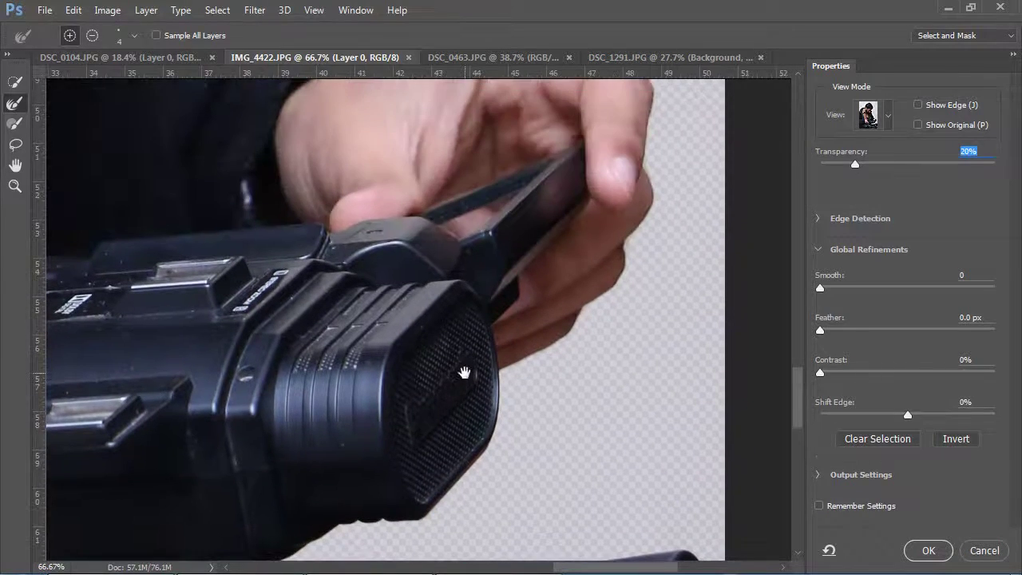
{"action": "left_click_drag", "start_coordinate": [454, 183], "coordinate": [615, 239]}
{"action": "mouse_move", "coordinate": [855, 164]}
{"action": "left_mouse_down"}
{"action": "mouse_move", "coordinate": [896, 166]}
{"action": "mouse_move", "coordinate": [830, 166]}
{"action": "mouse_move", "coordinate": [846, 166]}
{"action": "left_mouse_up"}
Drag the Global Refinements sliders to Smooth 5, Feather 0.7 px, Contrast 13%, Shift Edge +21%
{"action": "left_click_drag", "start_coordinate": [822, 288], "coordinate": [828, 288]}
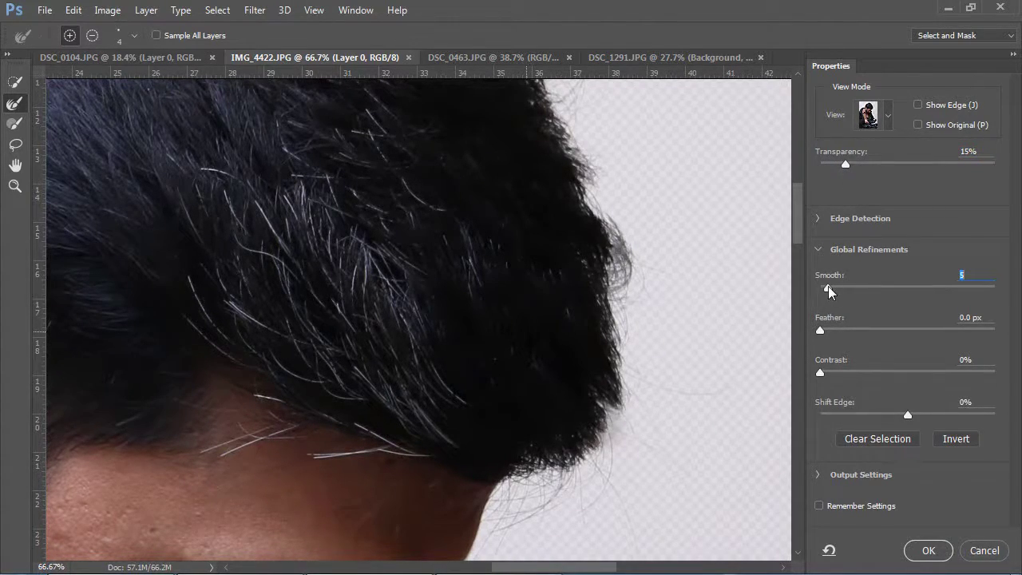
{"action": "left_click_drag", "start_coordinate": [820, 330], "coordinate": [826, 329]}
{"action": "left_click_drag", "start_coordinate": [820, 372], "coordinate": [841, 372]}
{"action": "left_click_drag", "start_coordinate": [904, 420], "coordinate": [926, 414]}
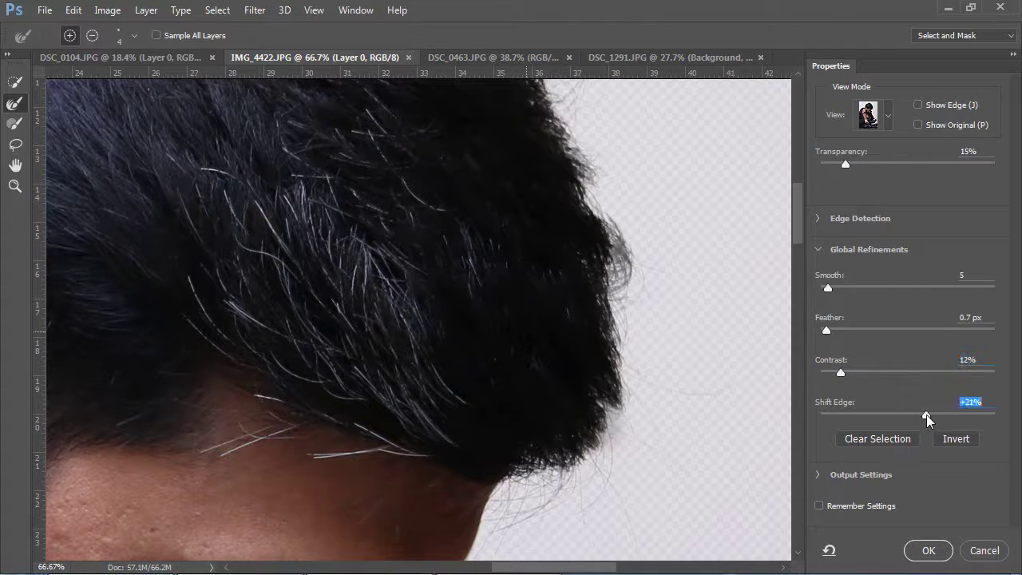
{"action": "mouse_move", "coordinate": [846, 373]}
{"action": "left_mouse_down"}
{"action": "mouse_move", "coordinate": [867, 375]}
{"action": "mouse_move", "coordinate": [844, 372]}
{"action": "left_mouse_up"}
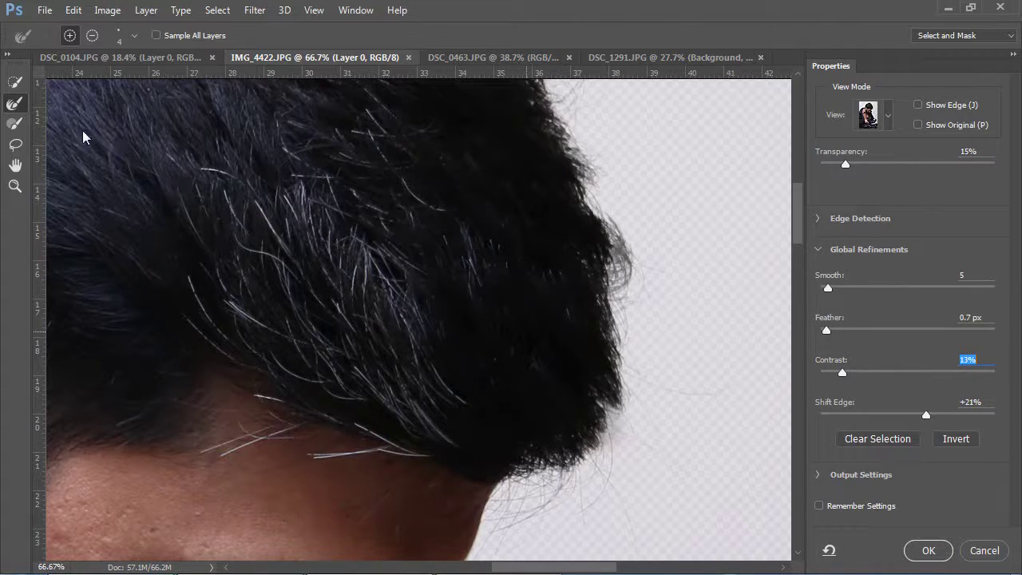
{"action": "scroll", "coordinate": [611, 347], "scroll_direction": "right", "scroll_amount": 1}
Paint along the crown and top hair edges with a size-90 Refine Edge Brush
{"action": "key", "text": "bracketright"}
{"action": "key", "text": "bracketright"}
{"action": "key", "text": "bracketright"}
{"action": "key", "text": "bracketright"}
{"action": "key", "text": "bracketright"}
{"action": "key", "text": "bracketright"}
{"action": "key", "text": "bracketright"}
{"action": "key", "text": "bracketright"}
{"action": "key", "text": "bracketright"}
{"action": "key", "text": "bracketright"}
{"action": "key", "text": "bracketright"}
{"action": "key", "text": "bracketright"}
{"action": "key", "text": "bracketright"}
{"action": "key", "text": "bracketright"}
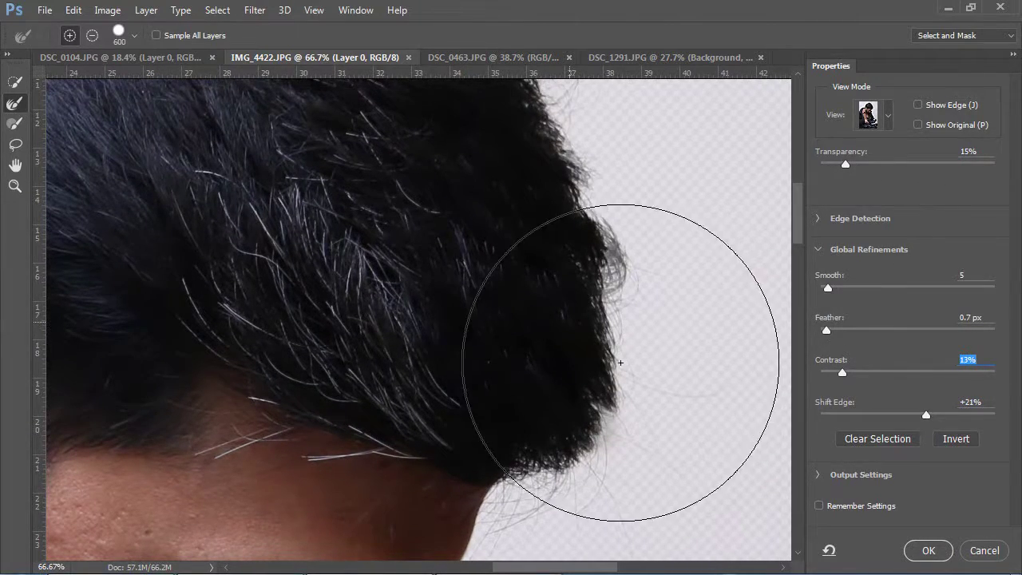
{"action": "left_click_drag", "start_coordinate": [672, 284], "coordinate": [668, 258]}
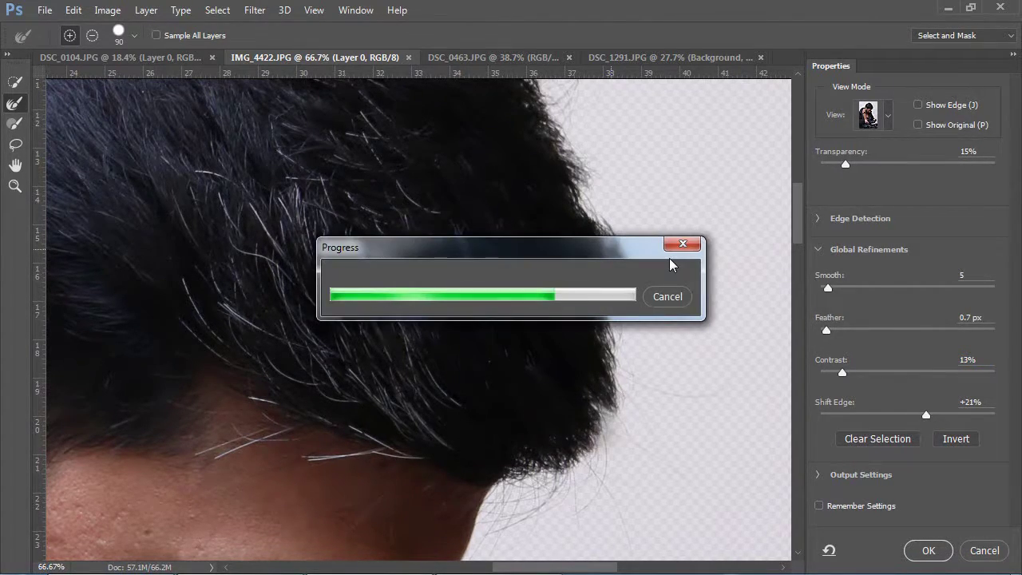
{"action": "left_click_drag", "start_coordinate": [556, 203], "coordinate": [607, 387]}
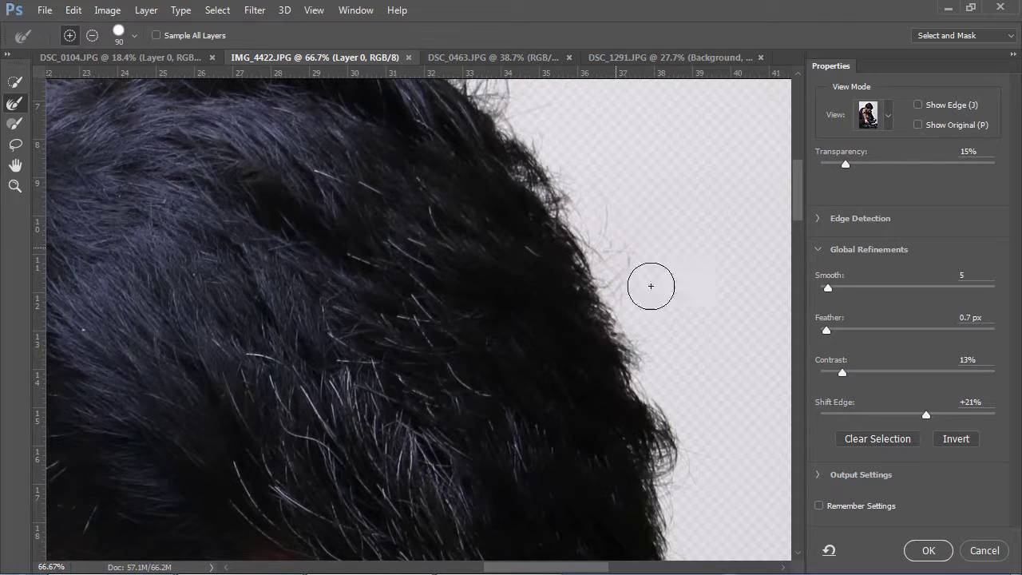
{"action": "left_click", "coordinate": [679, 313]}
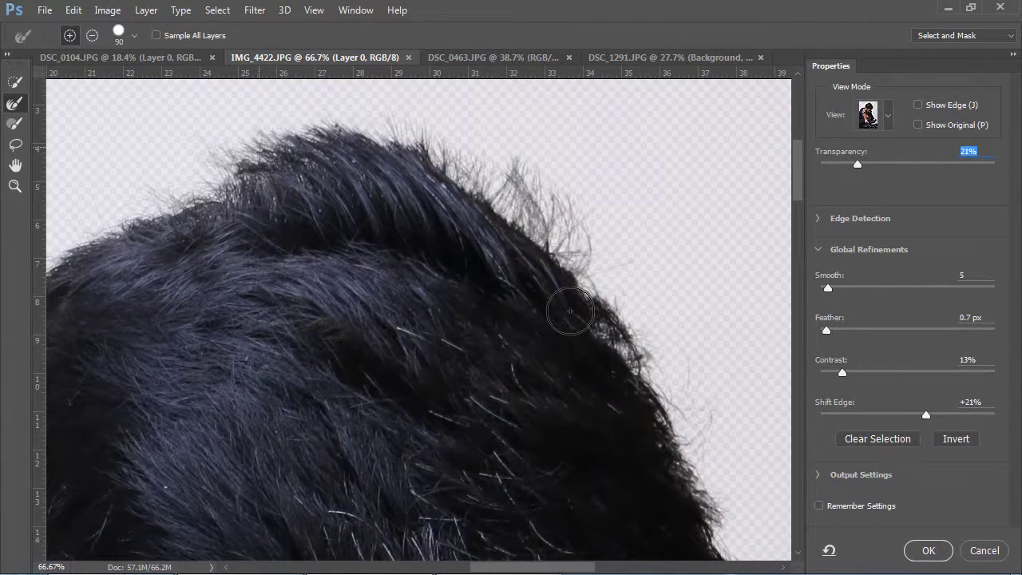
{"action": "left_click", "coordinate": [570, 312]}
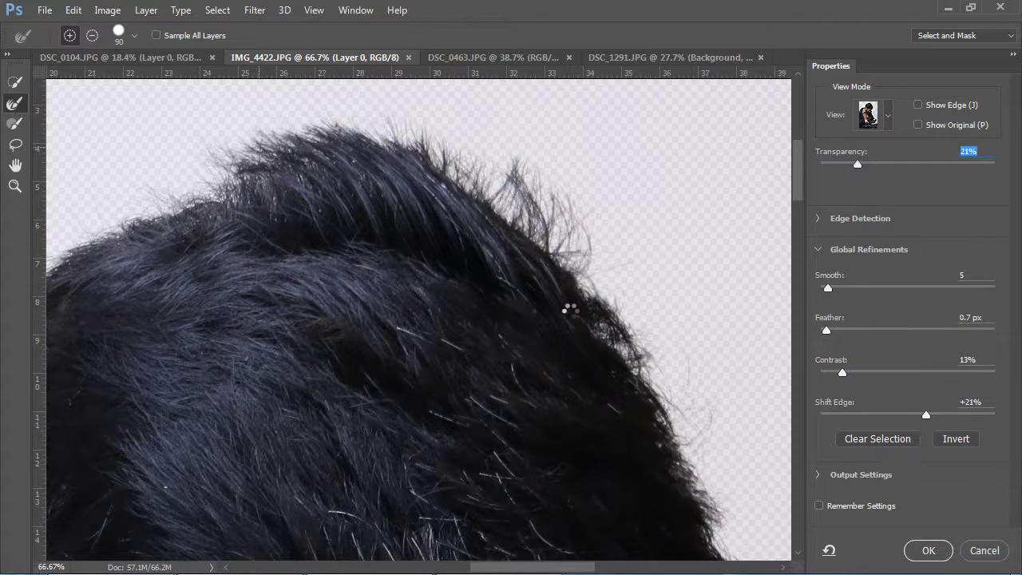
{"action": "scroll", "coordinate": [213, 246], "scroll_direction": "left", "scroll_amount": 5}
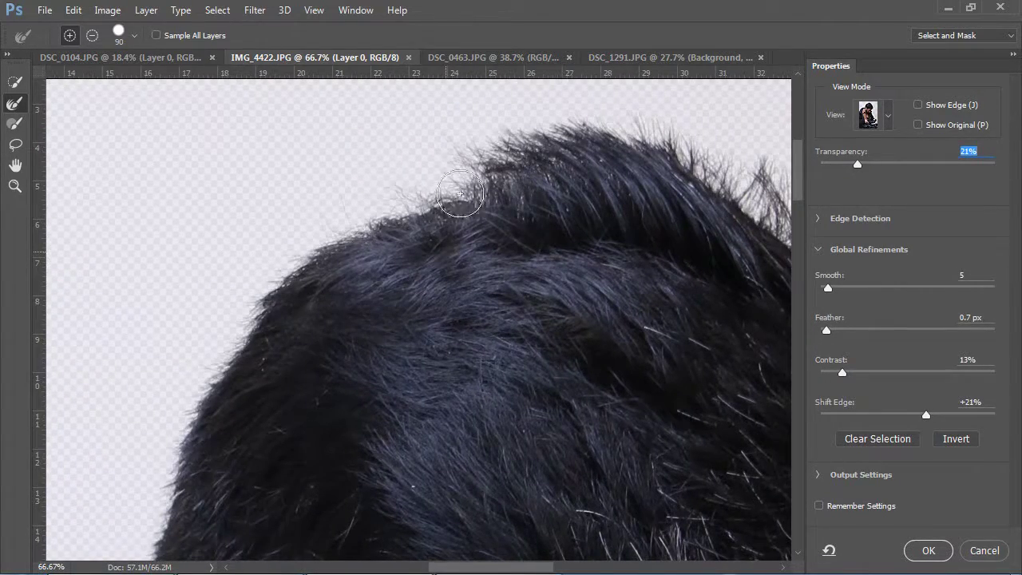
{"action": "left_click", "coordinate": [356, 344]}
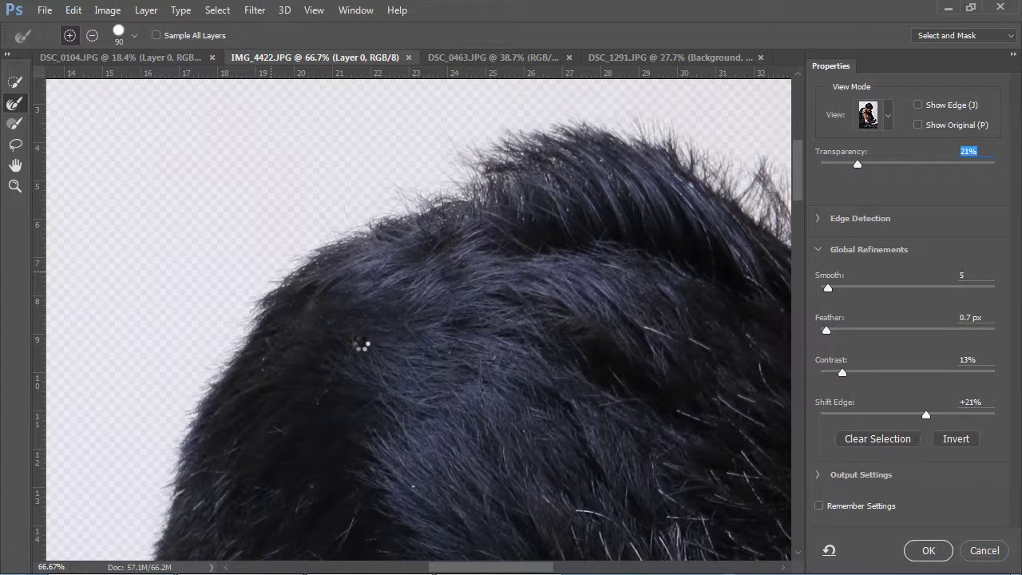
{"action": "scroll", "coordinate": [308, 327], "scroll_direction": "down", "scroll_amount": 3}
{"action": "scroll", "coordinate": [308, 327], "scroll_direction": "left", "scroll_amount": 2}
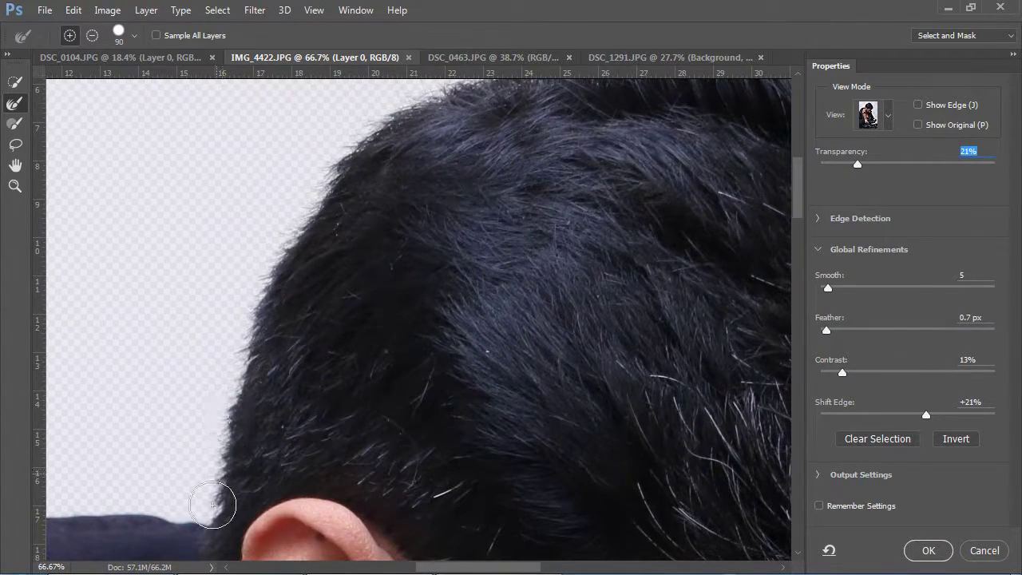
Accept Select and Mask and paint hair back with a size-40 History Brush
{"action": "left_click", "coordinate": [928, 550]}
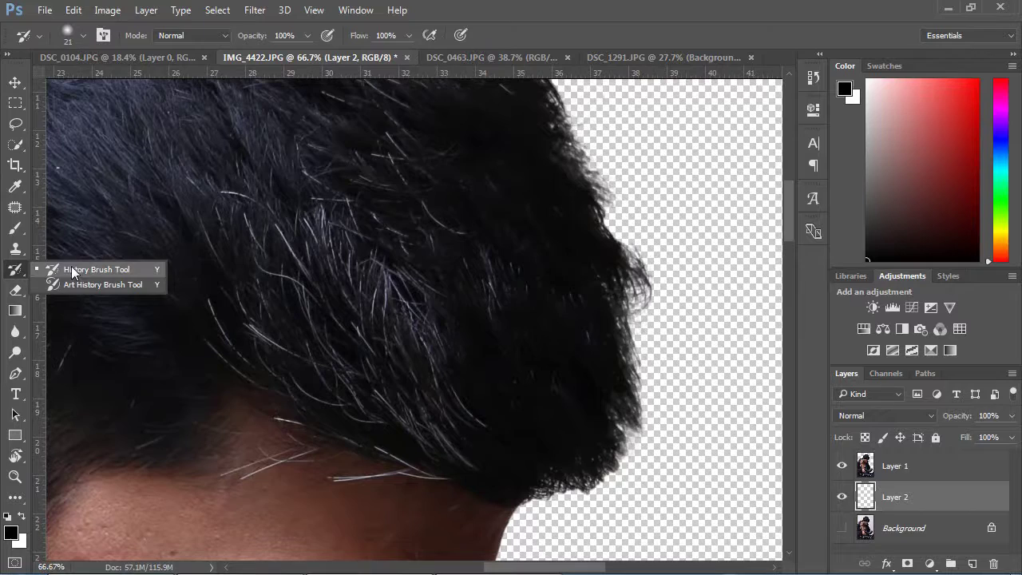
{"action": "left_click", "coordinate": [82, 269]}
{"action": "key", "text": "bracketright"}
{"action": "key", "text": "bracketright"}
{"action": "key", "text": "bracketright"}
{"action": "key", "text": "bracketright"}
{"action": "mouse_move", "coordinate": [627, 273]}
{"action": "left_mouse_down"}
{"action": "mouse_move", "coordinate": [634, 263]}
{"action": "mouse_move", "coordinate": [635, 295]}
{"action": "mouse_move", "coordinate": [599, 195]}
{"action": "mouse_move", "coordinate": [598, 266]}
{"action": "mouse_move", "coordinate": [635, 317]}
{"action": "mouse_move", "coordinate": [616, 315]}
{"action": "mouse_move", "coordinate": [623, 433]}
{"action": "mouse_move", "coordinate": [620, 322]}
{"action": "left_mouse_up"}
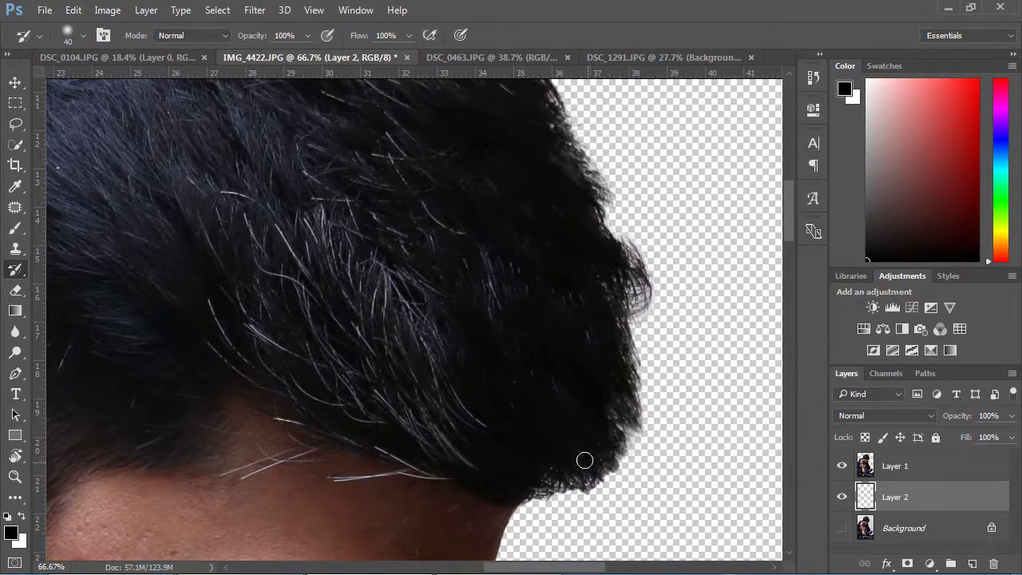
Lower the History Brush opacity to 36% and restore strands along the hair's top edge
{"action": "left_click_drag", "start_coordinate": [308, 35], "coordinate": [258, 59]}
{"action": "left_click_drag", "start_coordinate": [592, 206], "coordinate": [615, 332]}
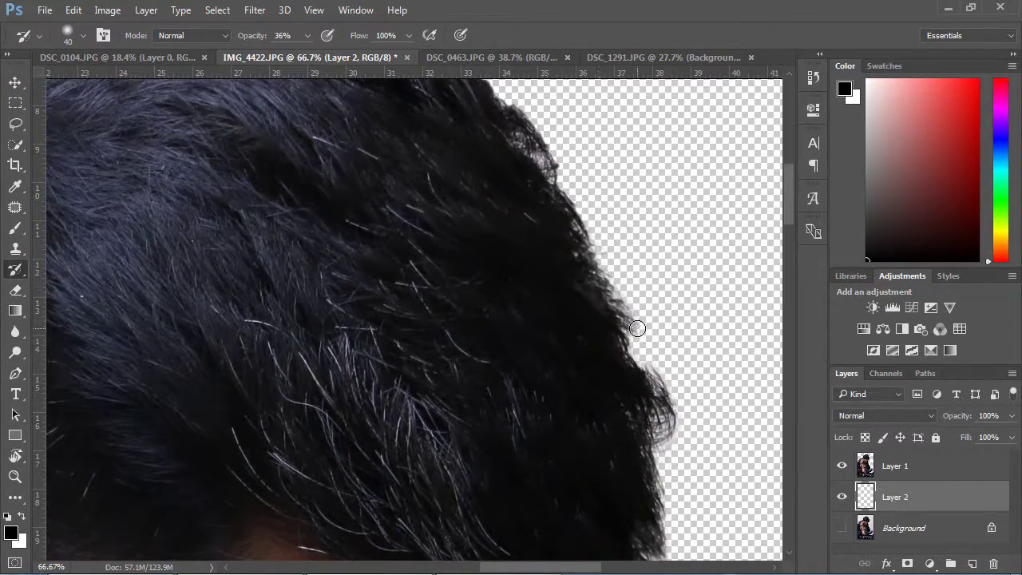
{"action": "left_click_drag", "start_coordinate": [519, 170], "coordinate": [524, 309]}
{"action": "left_click_drag", "start_coordinate": [463, 217], "coordinate": [481, 294]}
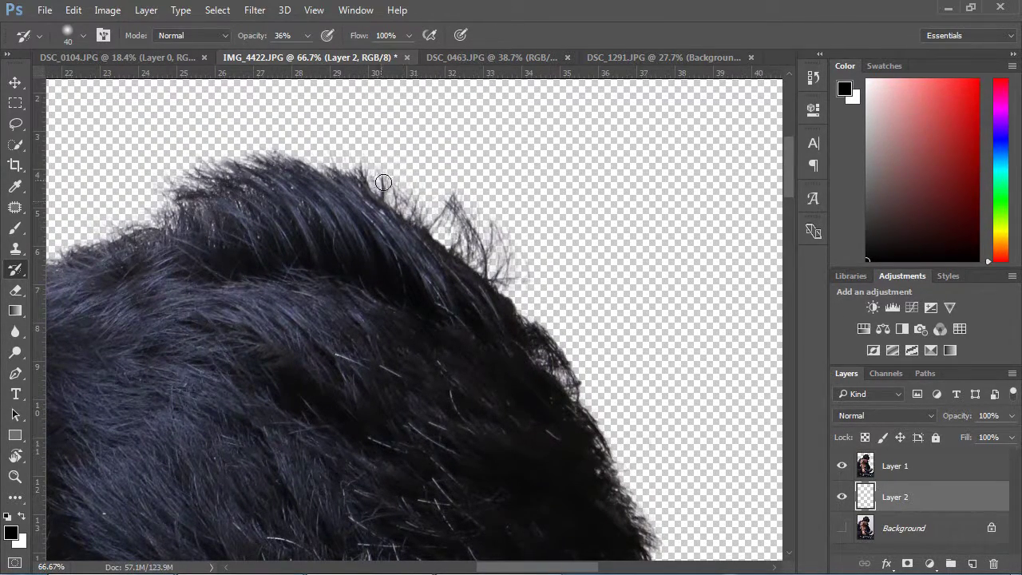
{"action": "left_click_drag", "start_coordinate": [258, 255], "coordinate": [274, 267]}
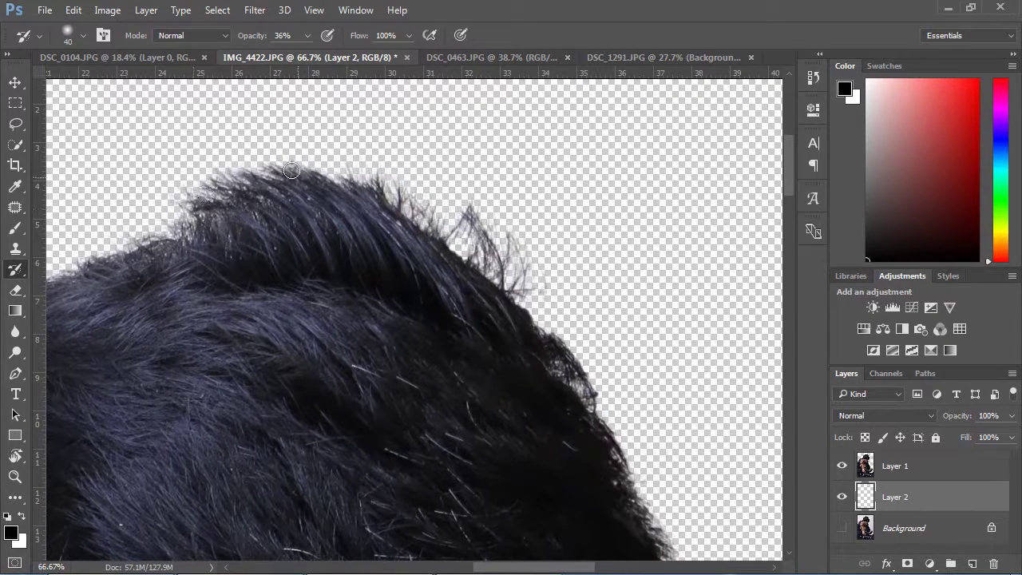
{"action": "mouse_move", "coordinate": [104, 275]}
{"action": "left_mouse_down"}
{"action": "mouse_move", "coordinate": [308, 242]}
{"action": "mouse_move", "coordinate": [175, 315]}
{"action": "mouse_move", "coordinate": [160, 358]}
{"action": "left_mouse_up"}
{"action": "key", "text": "ctrl+0"}
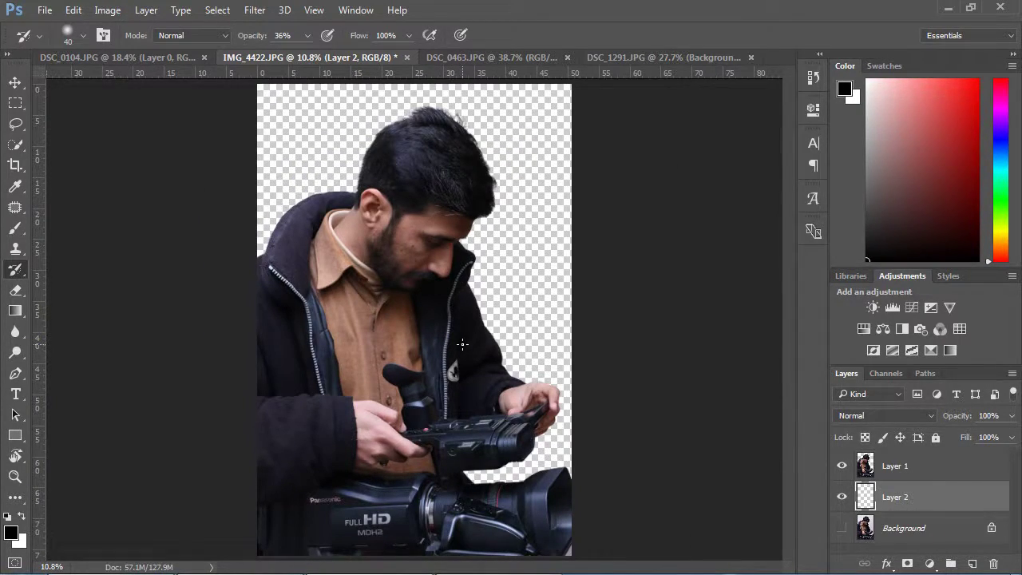
Select the Move tool, zoom in on the portrait's chin, then zoom back out to 66.7%
{"action": "key", "text": "v"}
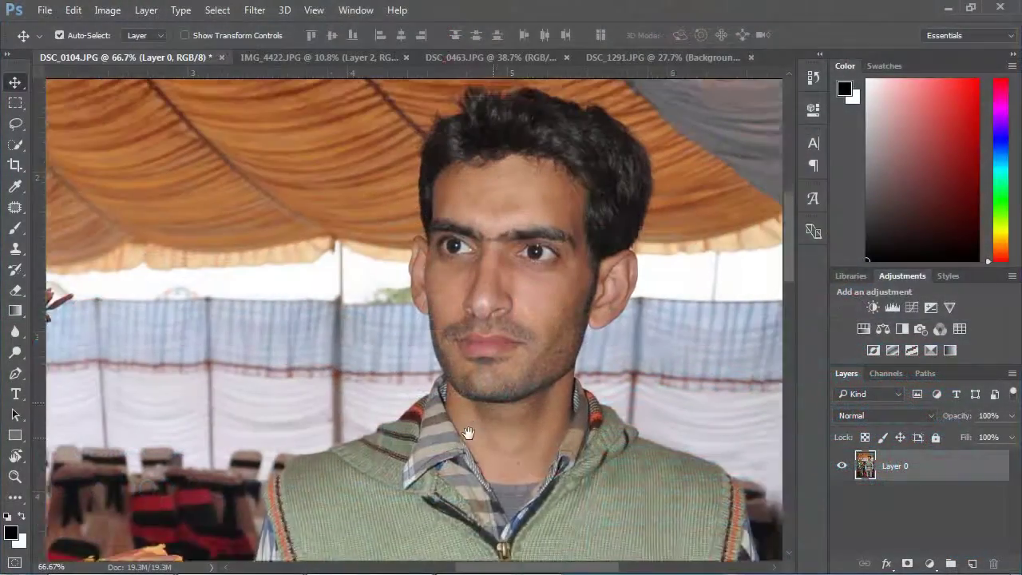
{"action": "scroll", "coordinate": [456, 460], "scroll_direction": "up", "scroll_amount": 2}
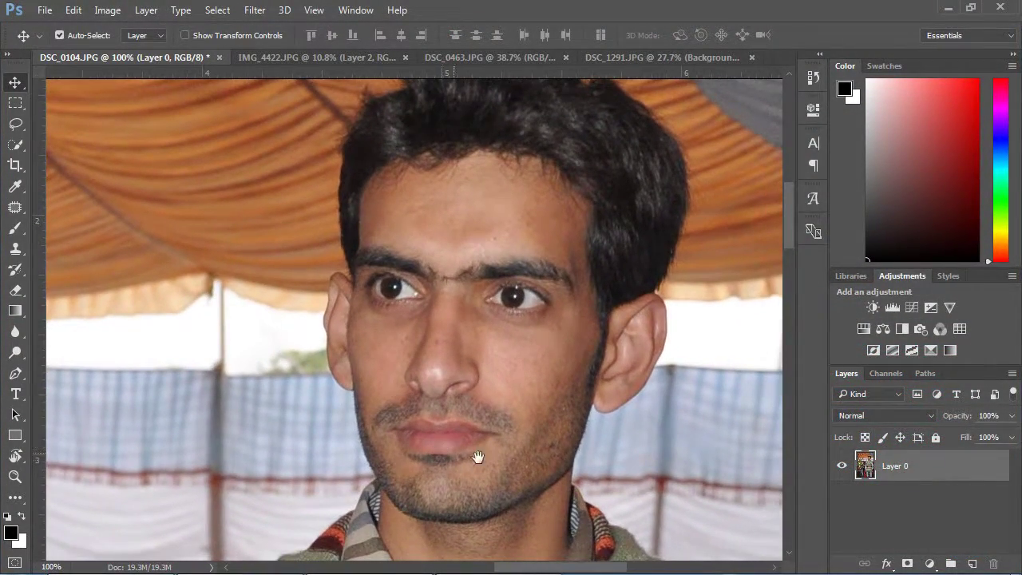
{"action": "scroll", "coordinate": [521, 457], "scroll_direction": "down", "scroll_amount": 1}
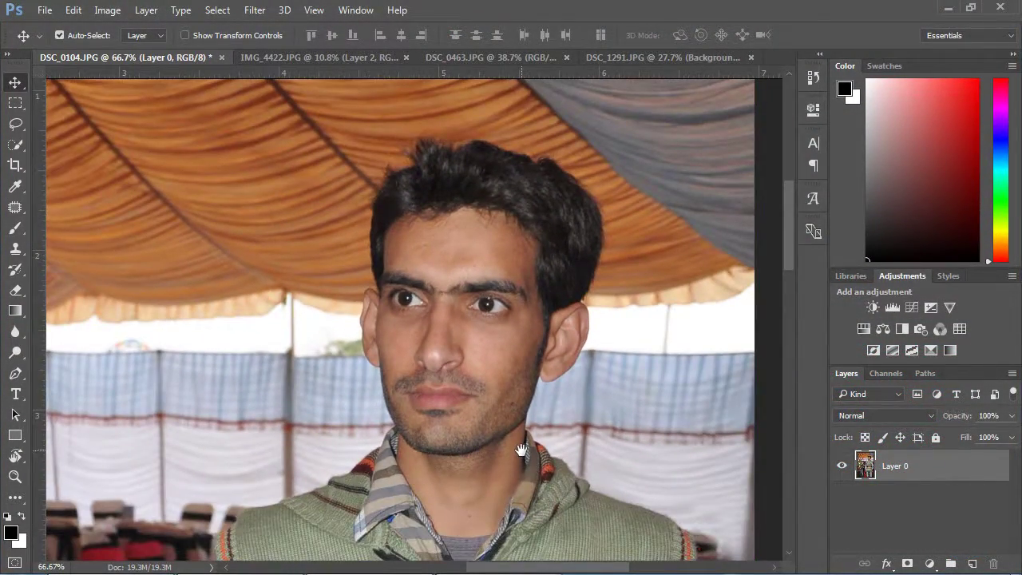
Open Liquify on the portrait and raise the Smile to 64
{"action": "left_click", "coordinate": [255, 11]}
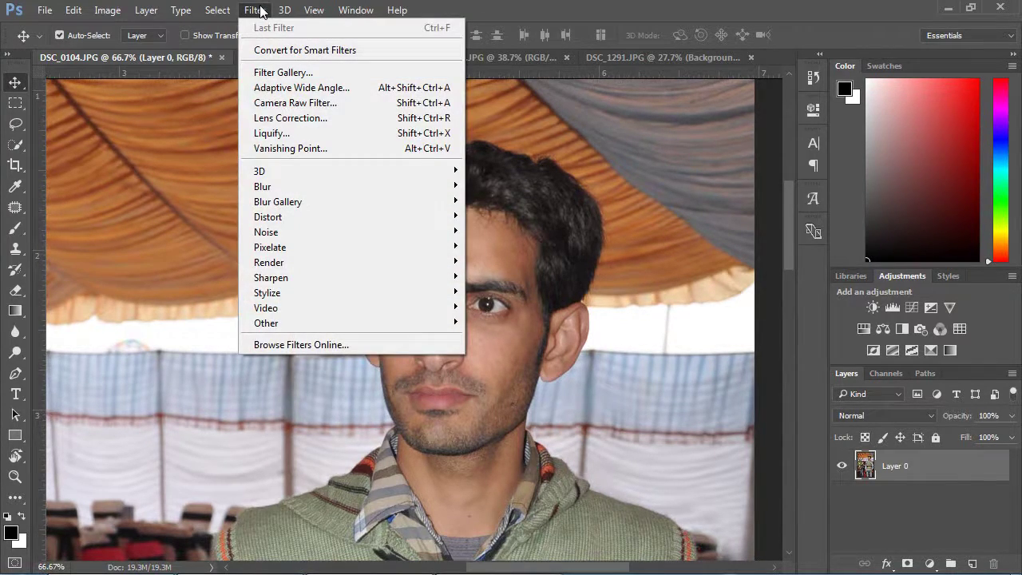
{"action": "left_click", "coordinate": [347, 134]}
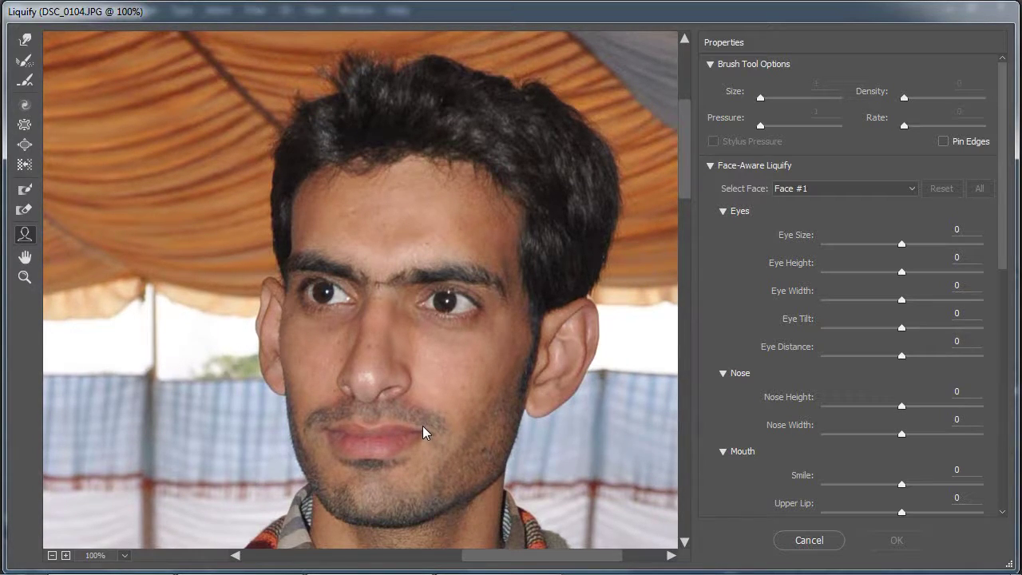
{"action": "left_click_drag", "start_coordinate": [423, 427], "coordinate": [425, 420]}
Pull the jaw inward and narrow the eyes: Eye Size -82, Eye Height -21, Eye Width -49
{"action": "mouse_move", "coordinate": [529, 399]}
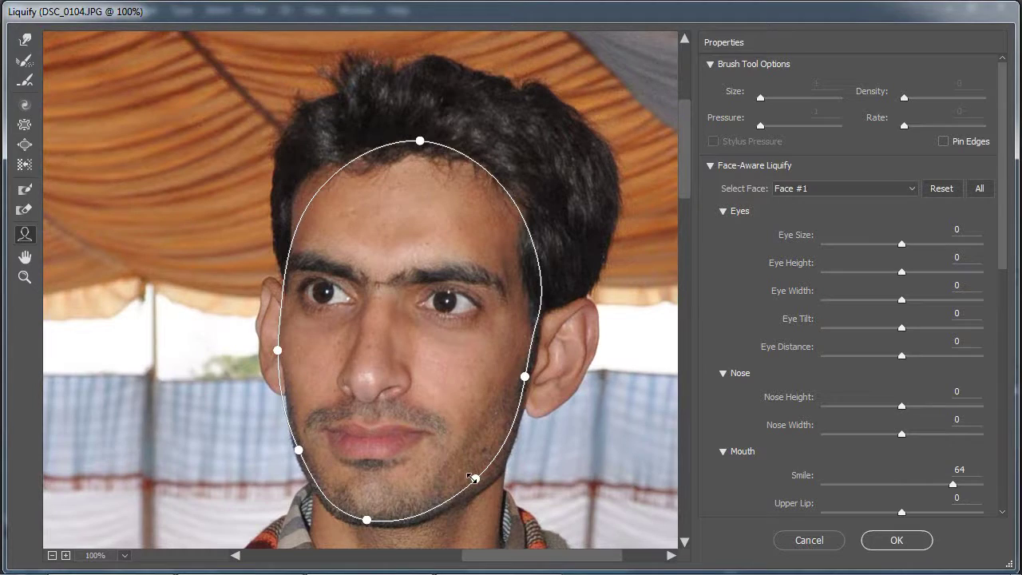
{"action": "left_click_drag", "start_coordinate": [474, 477], "coordinate": [467, 473]}
{"action": "mouse_move", "coordinate": [469, 289]}
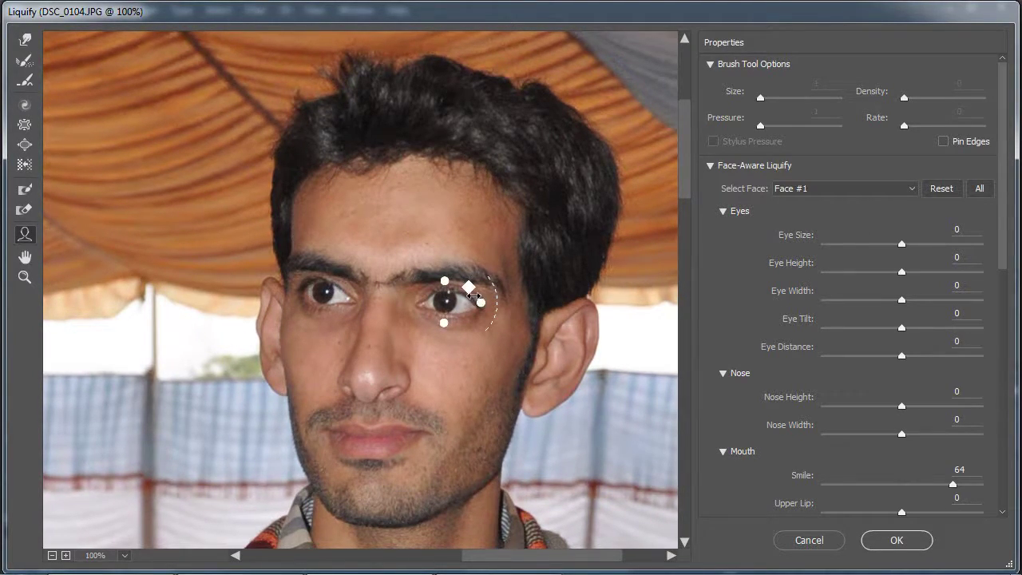
{"action": "left_click_drag", "start_coordinate": [479, 302], "coordinate": [465, 301]}
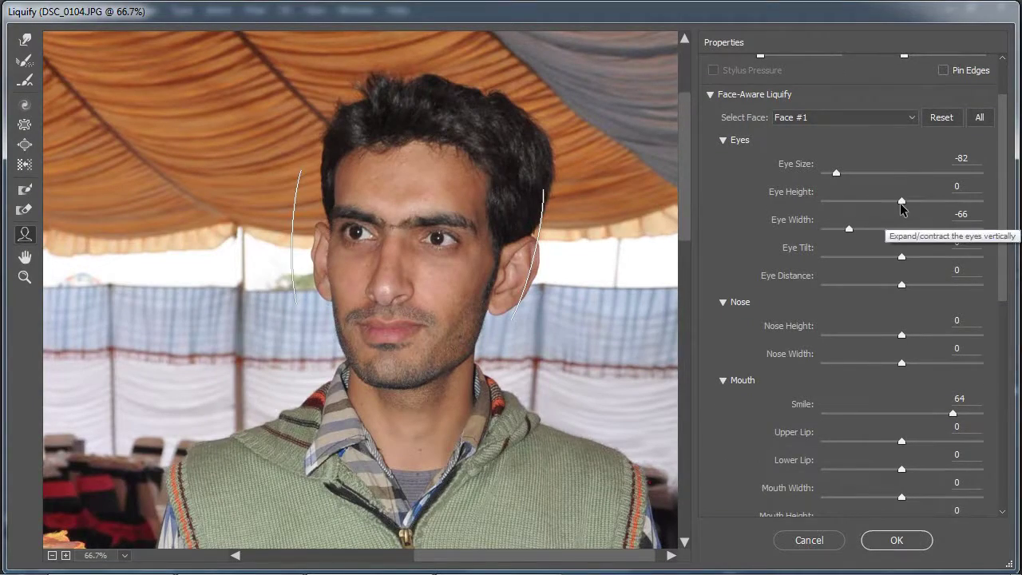
{"action": "left_click_drag", "start_coordinate": [900, 202], "coordinate": [859, 231]}
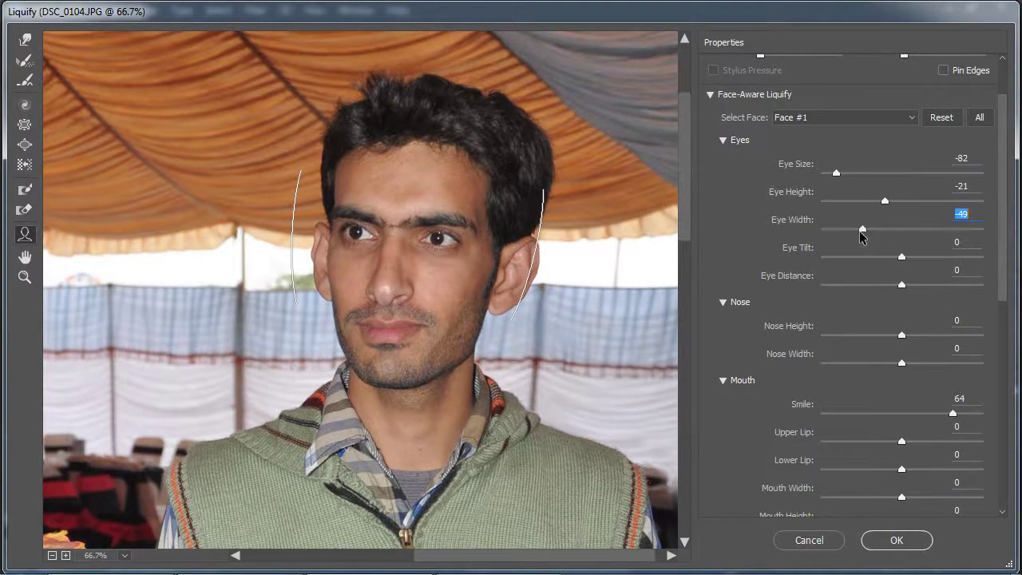
Set Eye Width -63, Eye Height -14, Eye Tilt -12, Eye Distance -34, Nose Height 40, Nose Width -7
{"action": "left_click_drag", "start_coordinate": [901, 257], "coordinate": [852, 229]}
{"action": "mouse_move", "coordinate": [885, 200]}
{"action": "left_mouse_down"}
{"action": "mouse_move", "coordinate": [908, 205]}
{"action": "mouse_move", "coordinate": [891, 206]}
{"action": "left_mouse_up"}
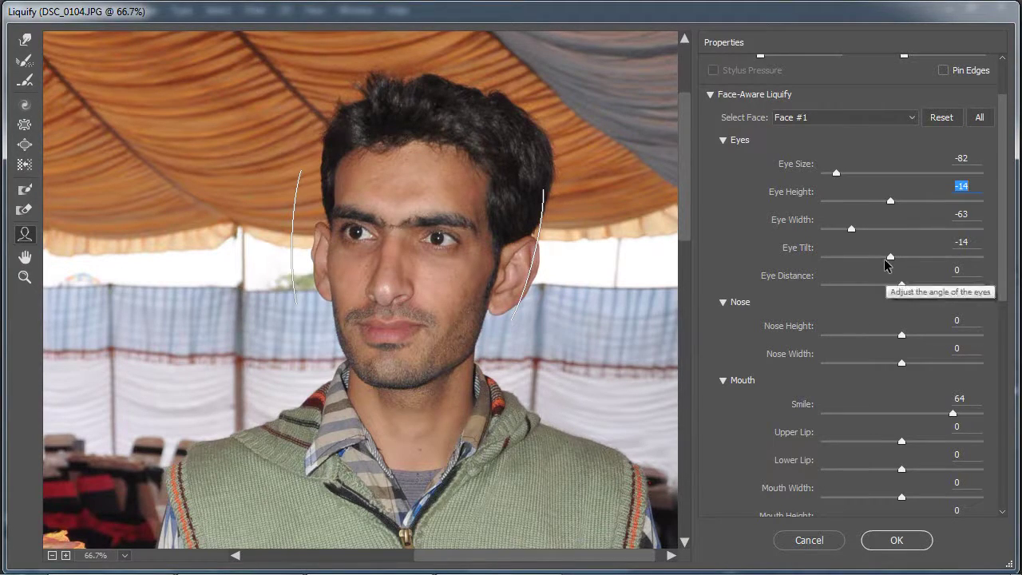
{"action": "left_click_drag", "start_coordinate": [886, 257], "coordinate": [876, 284]}
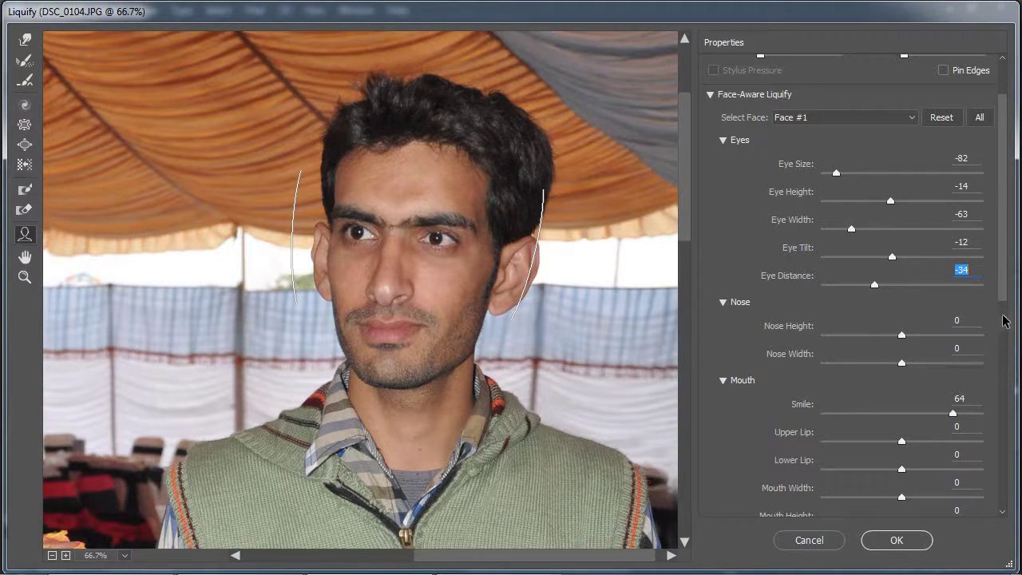
{"action": "scroll", "coordinate": [1002, 321], "scroll_direction": "down", "scroll_amount": 1}
{"action": "left_click_drag", "start_coordinate": [903, 322], "coordinate": [880, 352]}
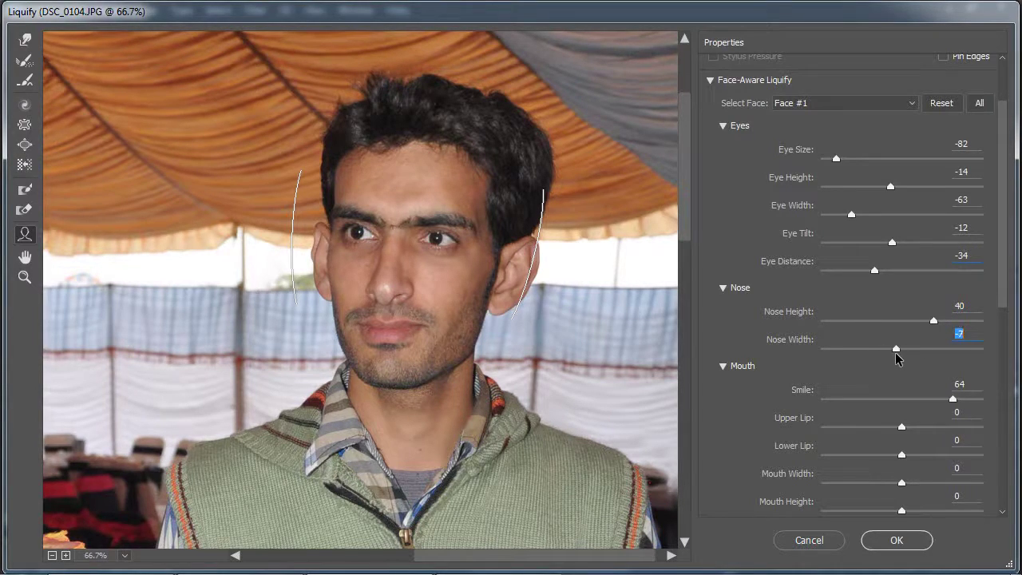
{"action": "scroll", "coordinate": [1004, 322], "scroll_direction": "down", "scroll_amount": 3}
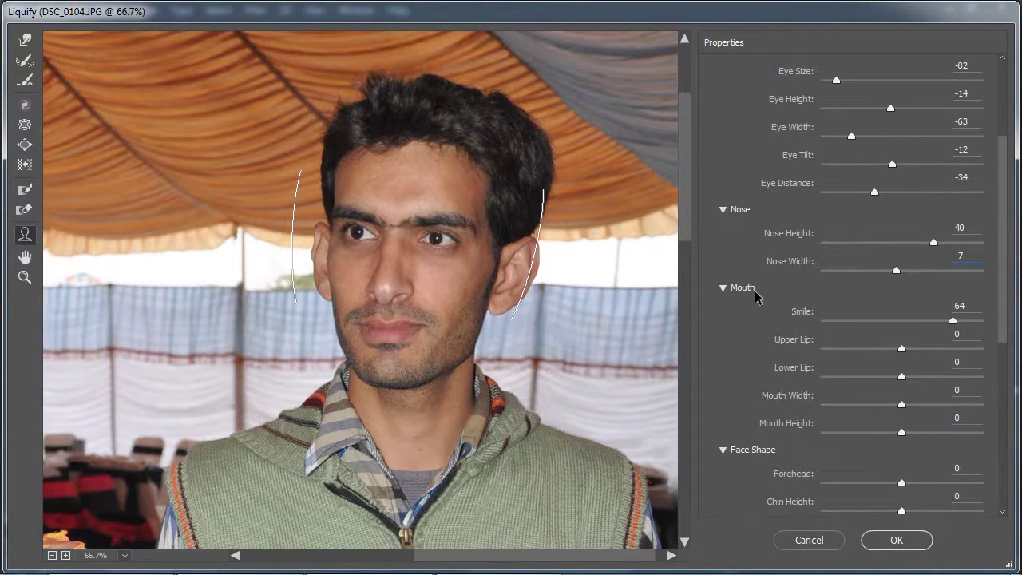
Reduce the smile, reshape lips and mouth, set Forehead -65, Chin Height -23, Jawline -44, Face Width -17, and apply
{"action": "left_click_drag", "start_coordinate": [953, 321], "coordinate": [944, 323]}
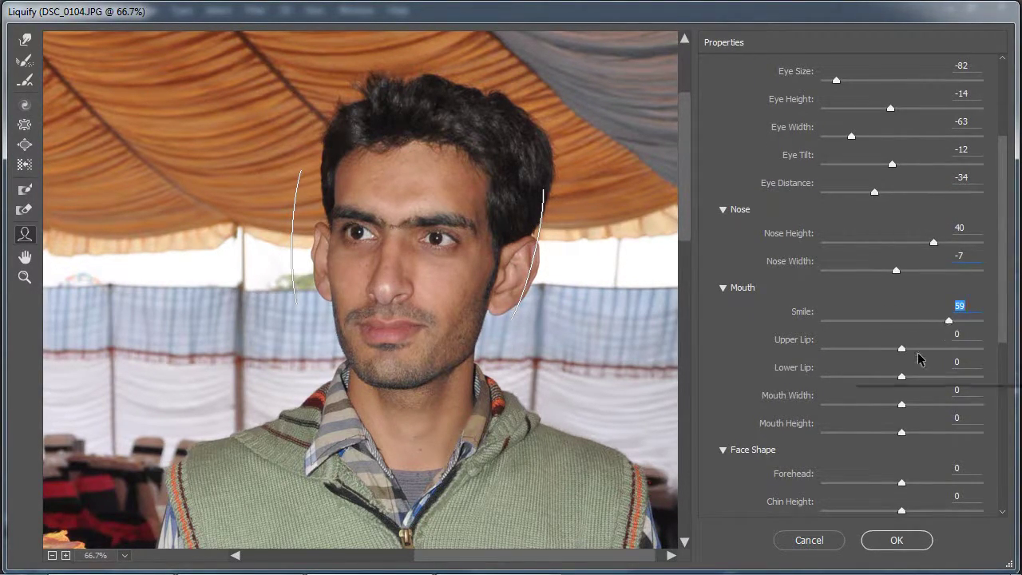
{"action": "left_click_drag", "start_coordinate": [902, 348], "coordinate": [871, 405]}
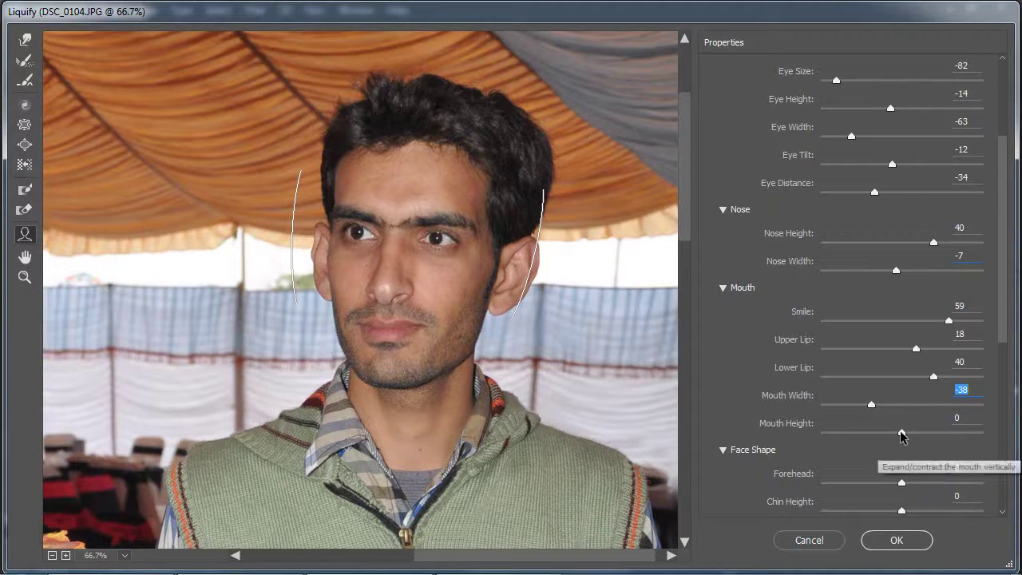
{"action": "mouse_move", "coordinate": [902, 435]}
{"action": "left_mouse_down"}
{"action": "mouse_move", "coordinate": [873, 433]}
{"action": "mouse_move", "coordinate": [901, 434]}
{"action": "left_mouse_up"}
{"action": "left_click_drag", "start_coordinate": [1004, 337], "coordinate": [1006, 419]}
{"action": "left_click_drag", "start_coordinate": [901, 306], "coordinate": [889, 385]}
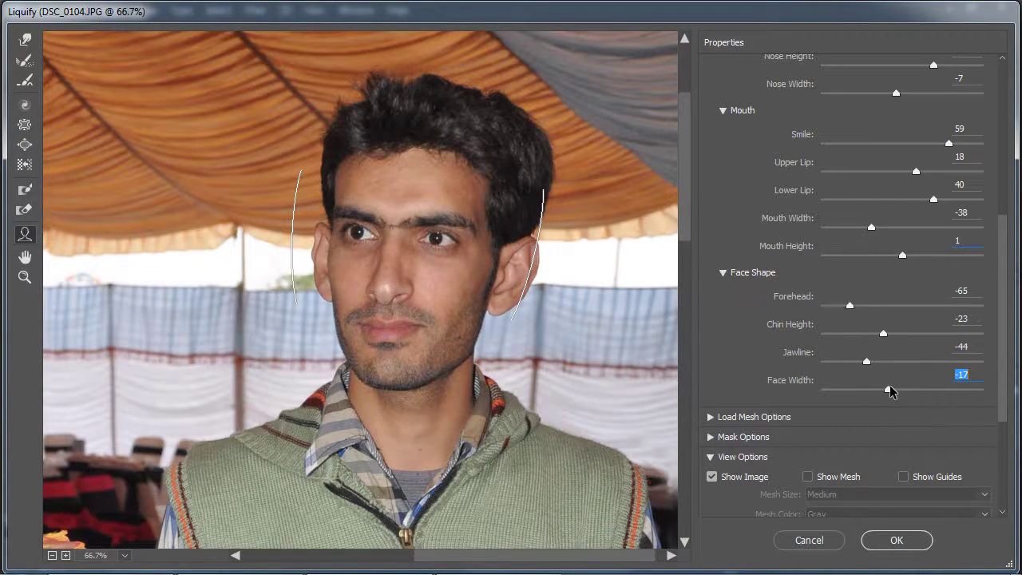
{"action": "left_click_drag", "start_coordinate": [1004, 388], "coordinate": [1003, 485]}
{"action": "left_click", "coordinate": [913, 543]}
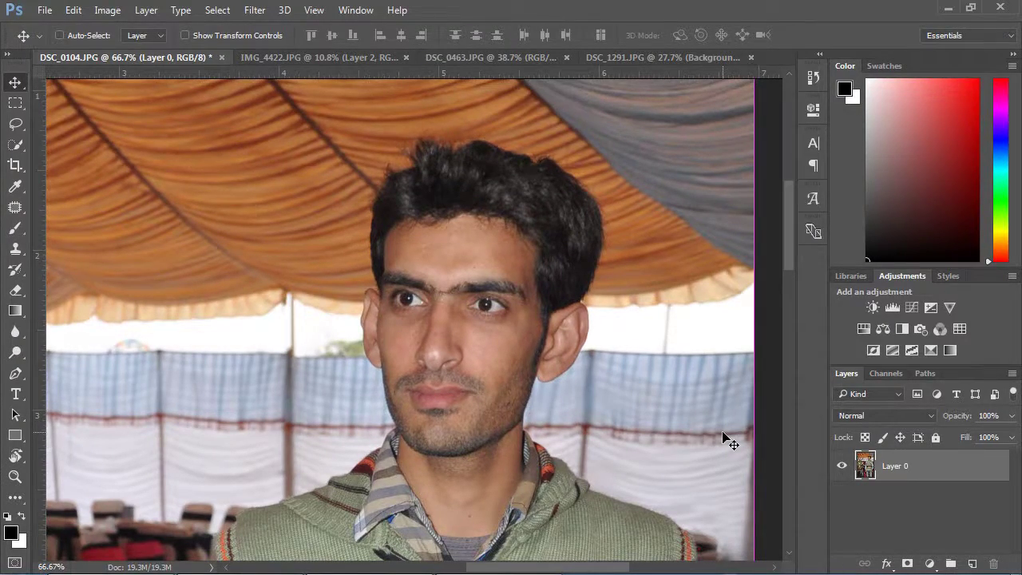
Undo Liquify to compare the original face with the reshaped one
{"action": "key", "text": "ctrl+z"}
{"action": "key", "text": "ctrl+z"}
{"action": "key", "text": "ctrl+z"}
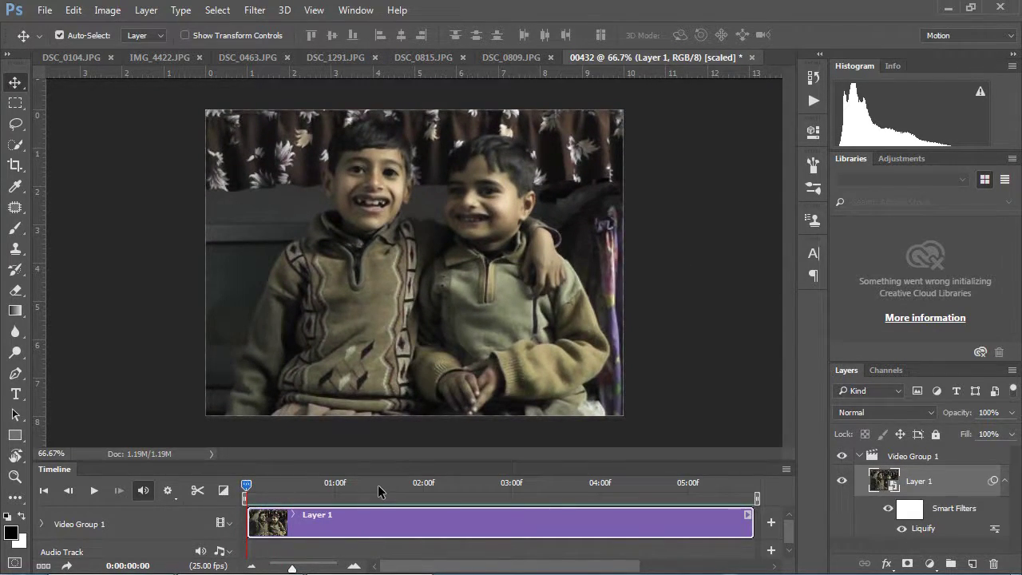
Play the 00432 video of the two boys in the Timeline
{"action": "key", "text": "space"}
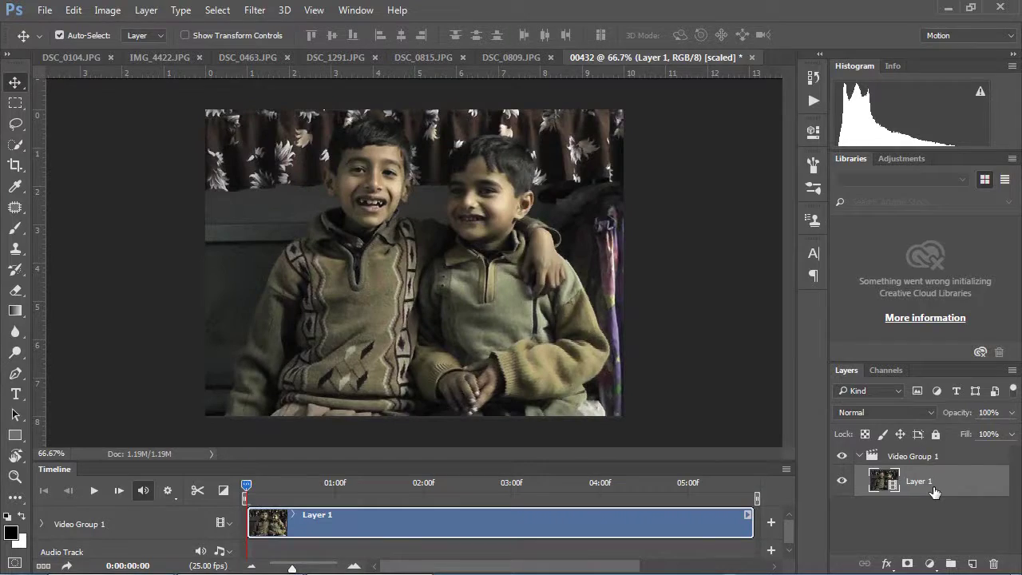
Convert video Layer 1 to a smart object and open Liquify on the clip
{"action": "right_click", "coordinate": [873, 487]}
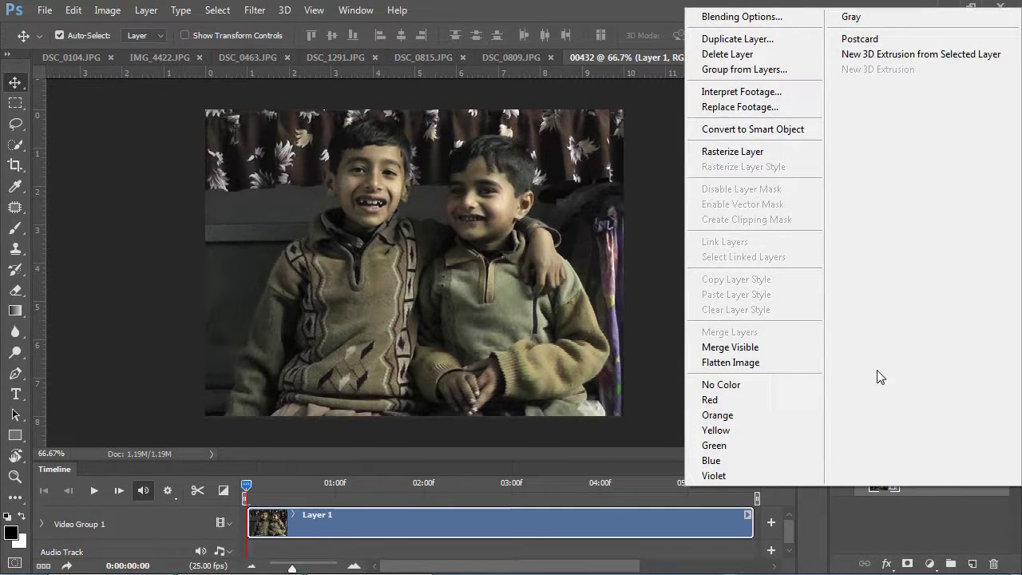
{"action": "left_click", "coordinate": [753, 129]}
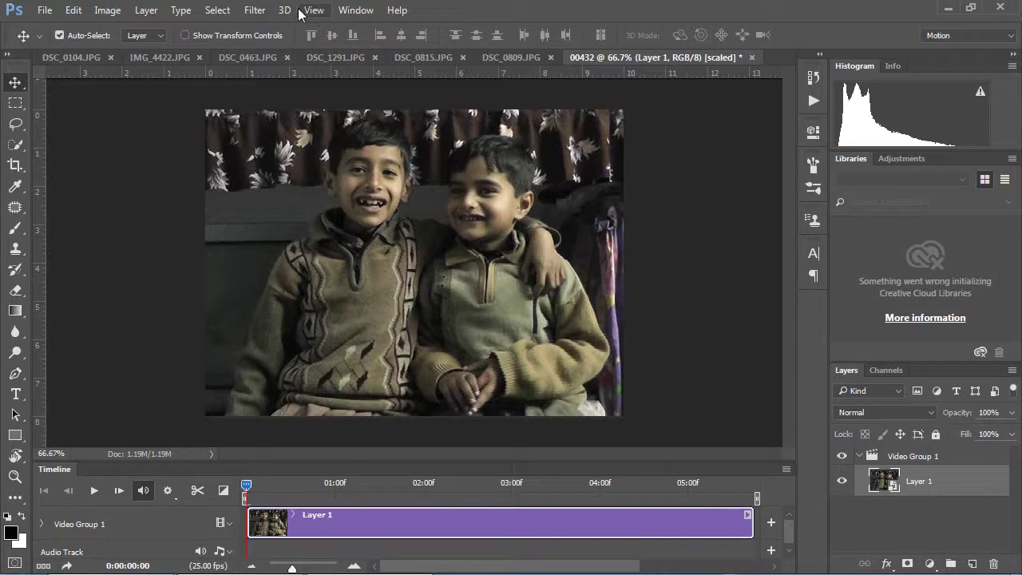
{"action": "left_click", "coordinate": [256, 11]}
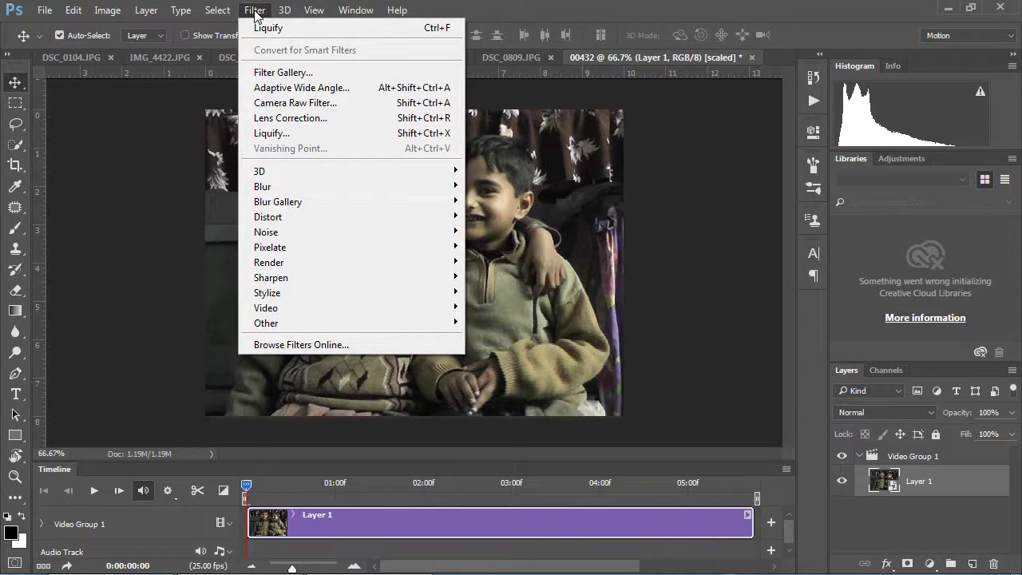
{"action": "left_click", "coordinate": [290, 137]}
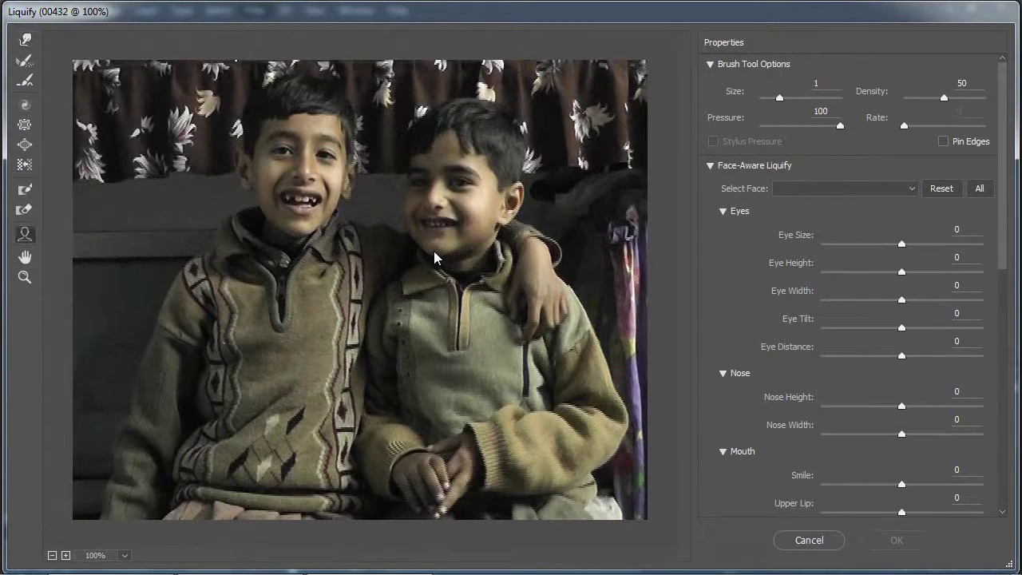
Enlarge, raise, widen, tilt and spread Face #1's eyes, and set Nose Height 96 at full width
{"action": "left_click_drag", "start_coordinate": [901, 243], "coordinate": [942, 243]}
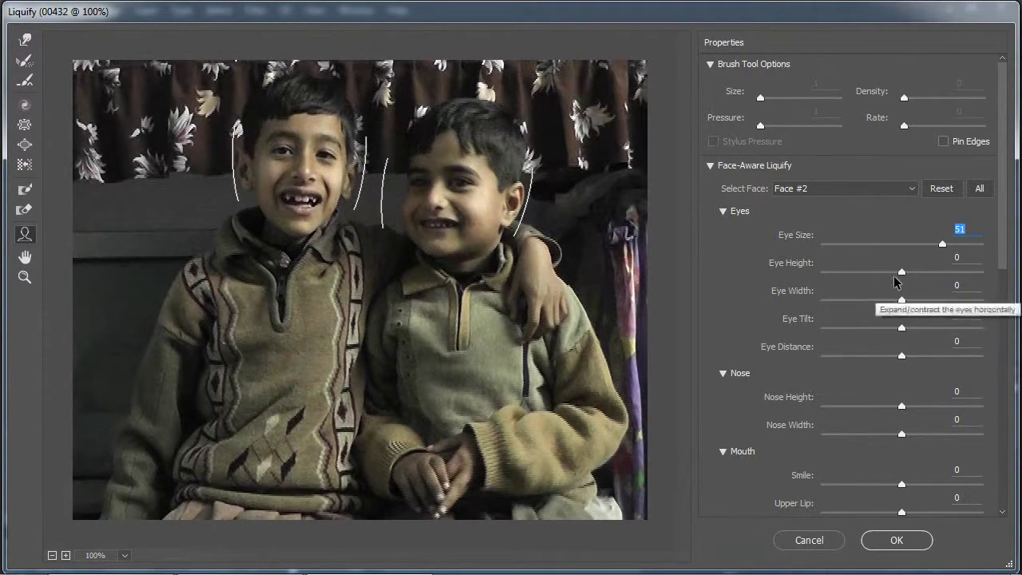
{"action": "left_click_drag", "start_coordinate": [902, 271], "coordinate": [970, 271]}
{"action": "left_click_drag", "start_coordinate": [901, 299], "coordinate": [981, 300]}
{"action": "left_click_drag", "start_coordinate": [902, 328], "coordinate": [957, 328]}
{"action": "left_click_drag", "start_coordinate": [901, 356], "coordinate": [978, 355]}
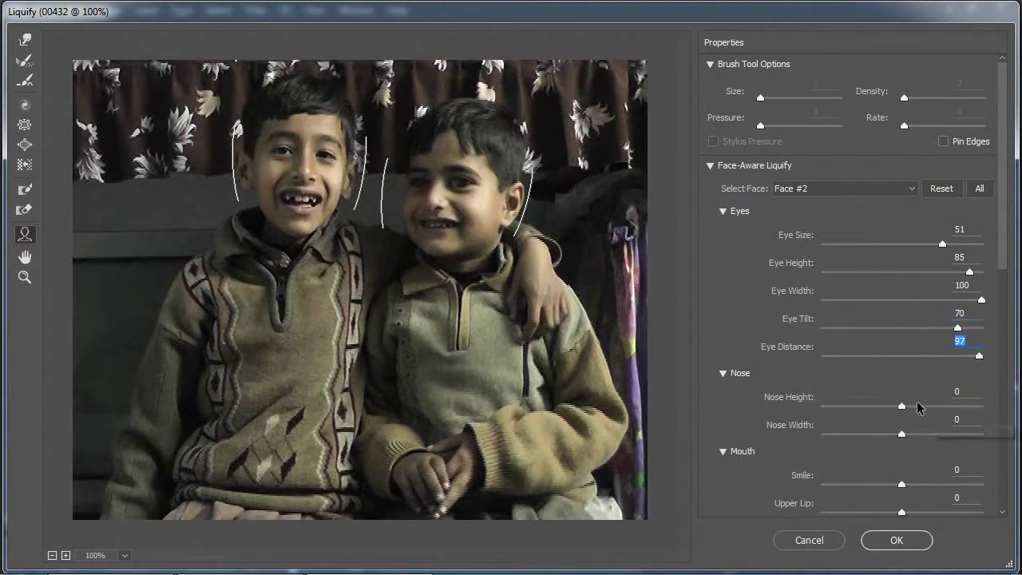
{"action": "left_click_drag", "start_coordinate": [902, 405], "coordinate": [978, 405]}
{"action": "left_click_drag", "start_coordinate": [901, 433], "coordinate": [982, 434]}
Push the remaining mouth and face-shape sliders up toward their maximums
{"action": "left_click_drag", "start_coordinate": [901, 484], "coordinate": [971, 484]}
{"action": "left_click_drag", "start_coordinate": [902, 511], "coordinate": [982, 512]}
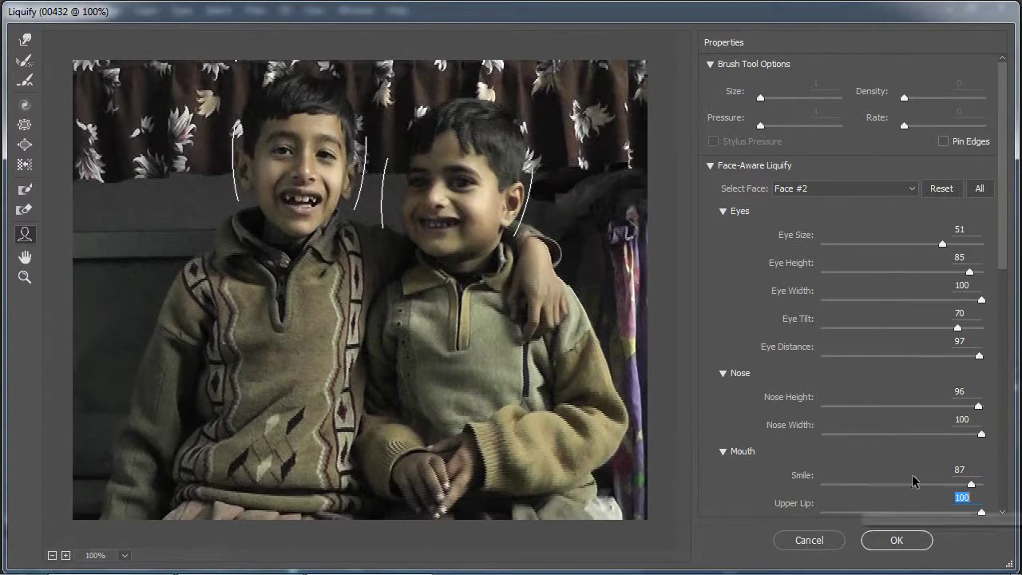
{"action": "scroll", "coordinate": [979, 495], "scroll_direction": "down", "scroll_amount": 3}
{"action": "left_click_drag", "start_coordinate": [901, 386], "coordinate": [975, 386]}
{"action": "left_click_drag", "start_coordinate": [902, 414], "coordinate": [972, 414]}
{"action": "left_click_drag", "start_coordinate": [902, 442], "coordinate": [975, 442]}
{"action": "scroll", "coordinate": [975, 443], "scroll_direction": "down", "scroll_amount": 3}
{"action": "left_click_drag", "start_coordinate": [901, 339], "coordinate": [977, 340]}
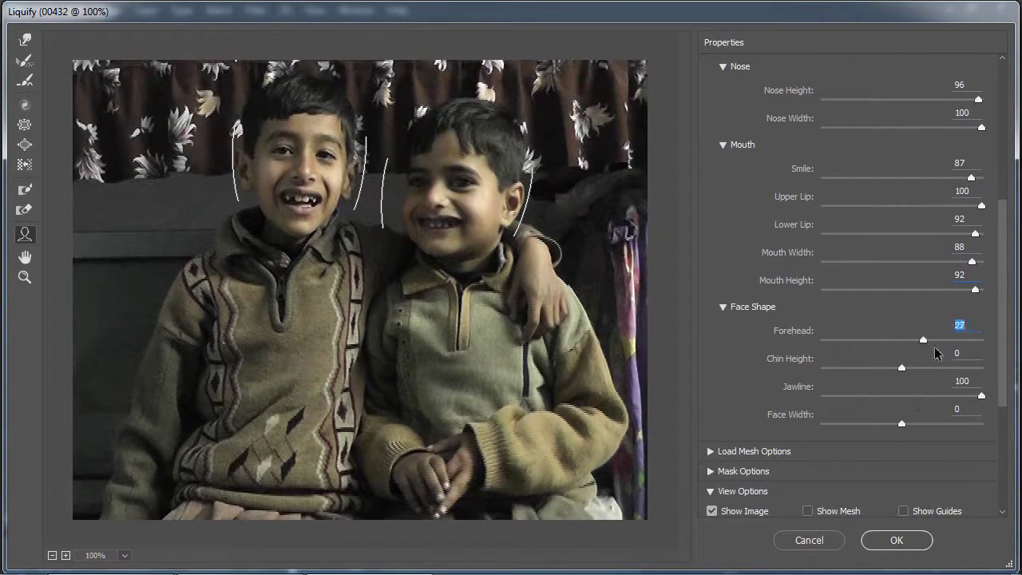
{"action": "left_click_drag", "start_coordinate": [901, 367], "coordinate": [967, 367]}
{"action": "left_click_drag", "start_coordinate": [902, 396], "coordinate": [981, 395]}
{"action": "left_click_drag", "start_coordinate": [902, 424], "coordinate": [939, 423]}
Reset all face adjustments and push the eye sliders back up
{"action": "left_click", "coordinate": [296, 160]}
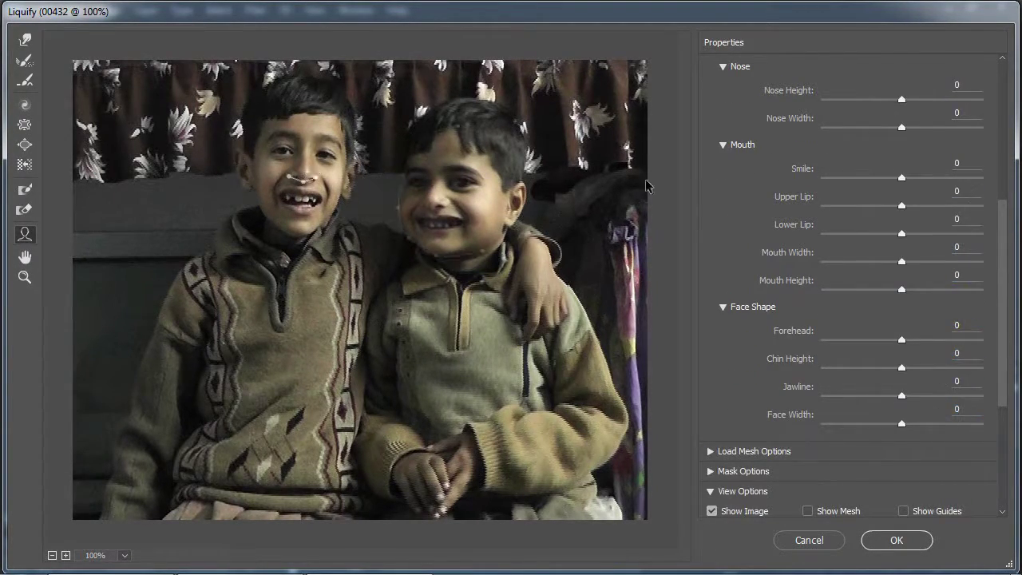
{"action": "scroll", "coordinate": [905, 208], "scroll_direction": "up", "scroll_amount": 5}
{"action": "left_click_drag", "start_coordinate": [902, 205], "coordinate": [974, 205]}
{"action": "left_click_drag", "start_coordinate": [901, 233], "coordinate": [982, 233]}
{"action": "left_click_drag", "start_coordinate": [902, 261], "coordinate": [982, 261]}
{"action": "left_click_drag", "start_coordinate": [901, 289], "coordinate": [982, 289]}
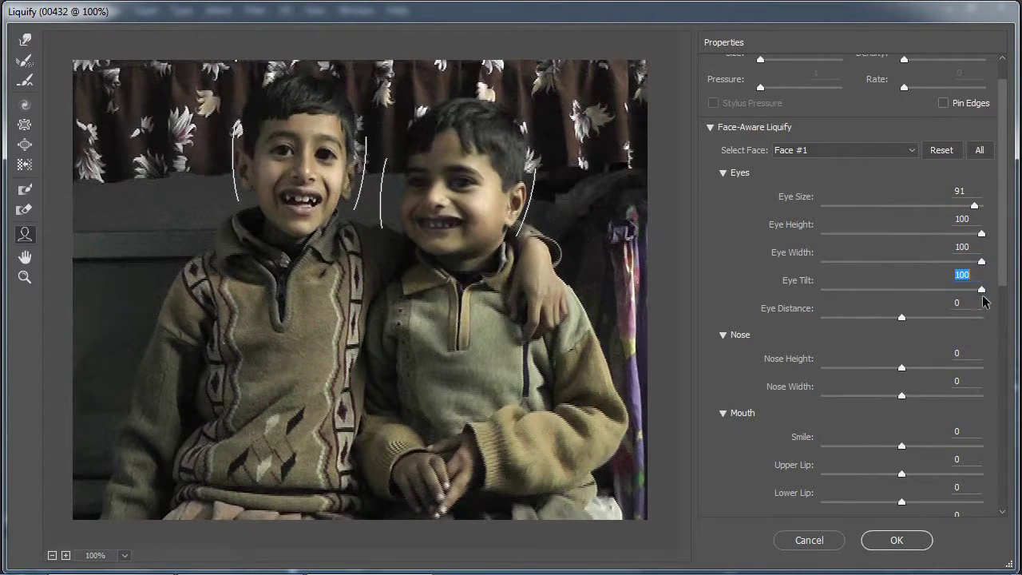
{"action": "left_click_drag", "start_coordinate": [902, 317], "coordinate": [967, 317]}
Set Nose Height 77, Nose Width 79 and Upper Lip 77, and raise the other mouth sliders
{"action": "scroll", "coordinate": [942, 303], "scroll_direction": "down", "scroll_amount": 3}
{"action": "left_click_drag", "start_coordinate": [902, 252], "coordinate": [963, 254]}
{"action": "left_click_drag", "start_coordinate": [901, 280], "coordinate": [964, 281]}
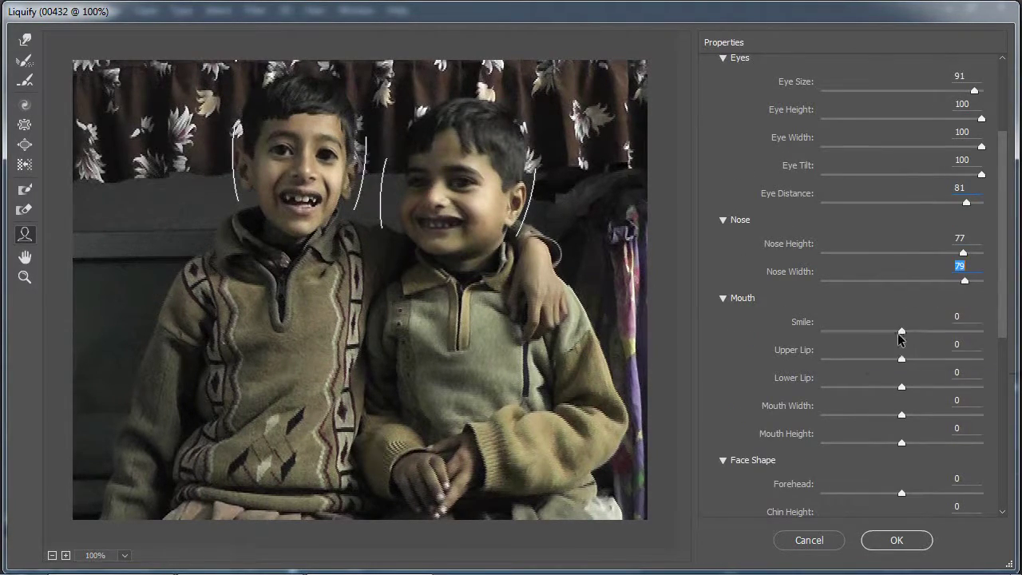
{"action": "left_click_drag", "start_coordinate": [902, 358], "coordinate": [963, 359]}
{"action": "left_click_drag", "start_coordinate": [902, 331], "coordinate": [970, 333]}
{"action": "left_click_drag", "start_coordinate": [902, 387], "coordinate": [974, 387]}
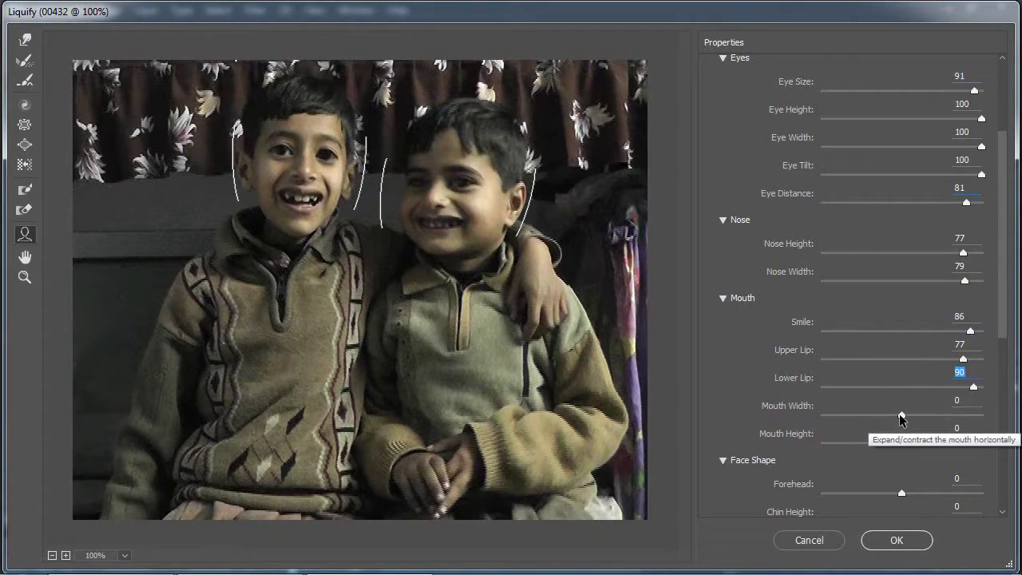
{"action": "left_click_drag", "start_coordinate": [901, 414], "coordinate": [969, 414]}
{"action": "left_click_drag", "start_coordinate": [901, 443], "coordinate": [982, 442]}
Enter Forehead -100, Chin Height -100 and Jawline 100, adjust Face Width, and apply Liquify
{"action": "scroll", "coordinate": [909, 420], "scroll_direction": "down", "scroll_amount": 2}
{"action": "left_click", "coordinate": [964, 403]}
{"action": "type", "text": "-100"}
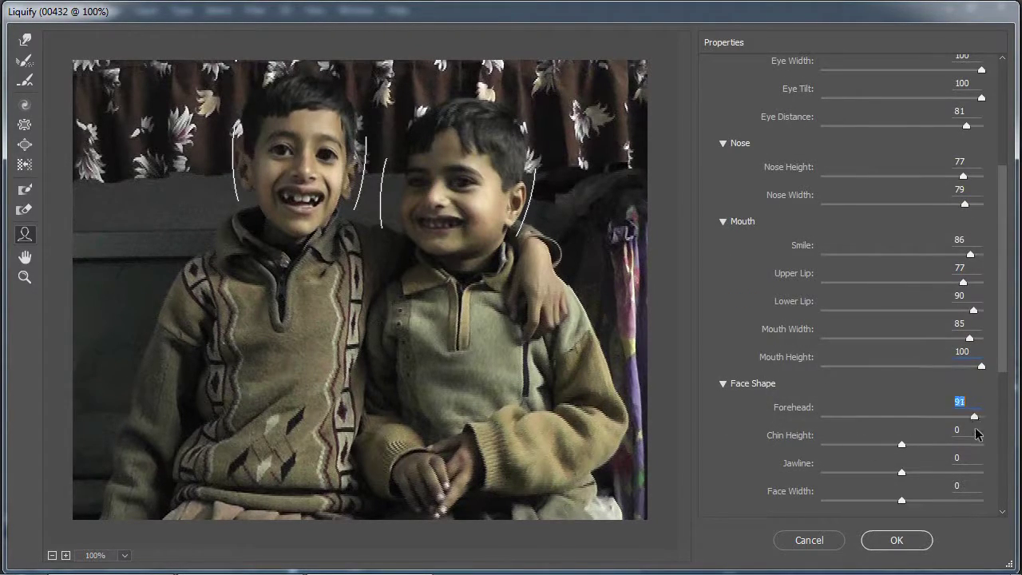
{"action": "key", "text": "Return"}
{"action": "key", "text": "Tab"}
{"action": "type", "text": "-100"}
{"action": "key", "text": "Return"}
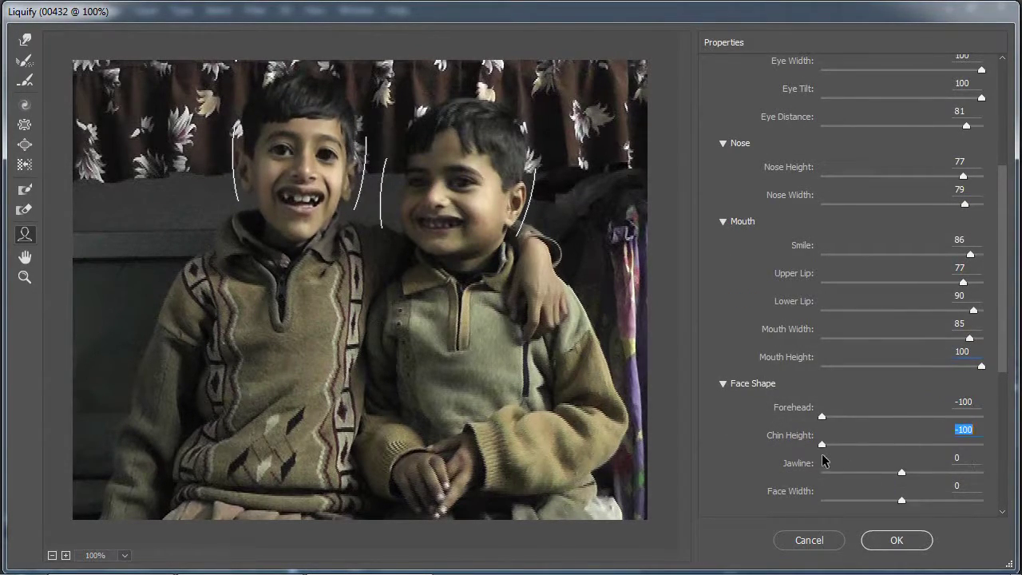
{"action": "key", "text": "Tab"}
{"action": "type", "text": "100"}
{"action": "key", "text": "Return"}
{"action": "left_click_drag", "start_coordinate": [901, 501], "coordinate": [892, 504]}
{"action": "scroll", "coordinate": [920, 472], "scroll_direction": "down", "scroll_amount": 4}
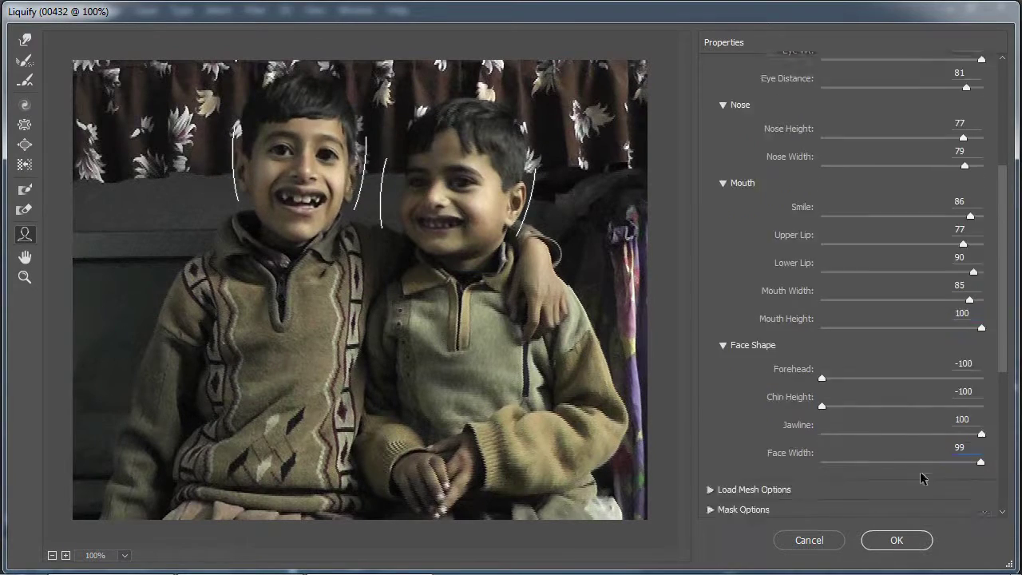
{"action": "left_click", "coordinate": [897, 540]}
Play back the liquified video on the timeline
{"action": "key", "text": "space"}
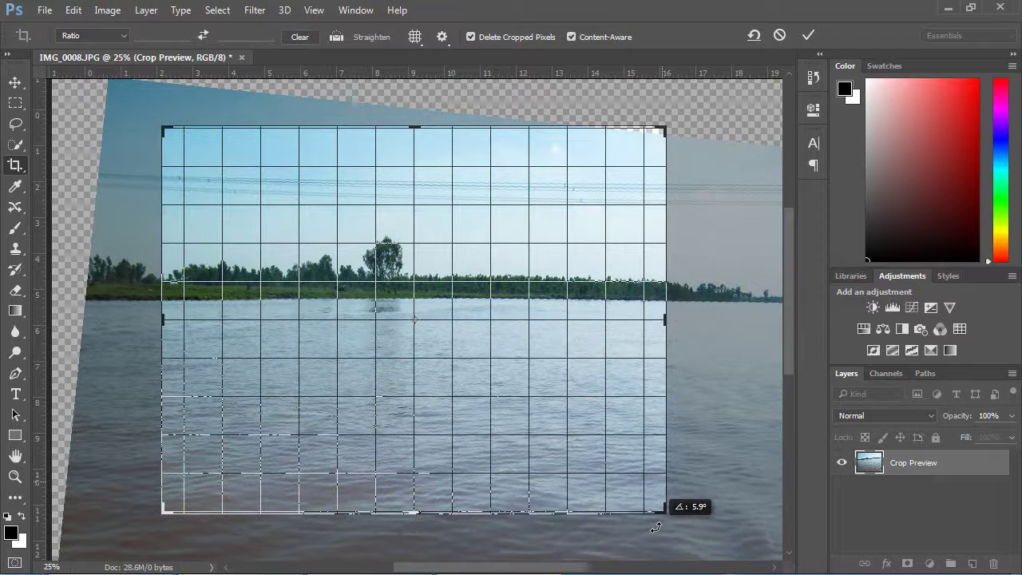
Cancel the pending crop, redraw it with the standard Crop tool, rotate it to level the horizon, and commit
{"action": "key", "text": "Escape"}
{"action": "right_click", "coordinate": [19, 171]}
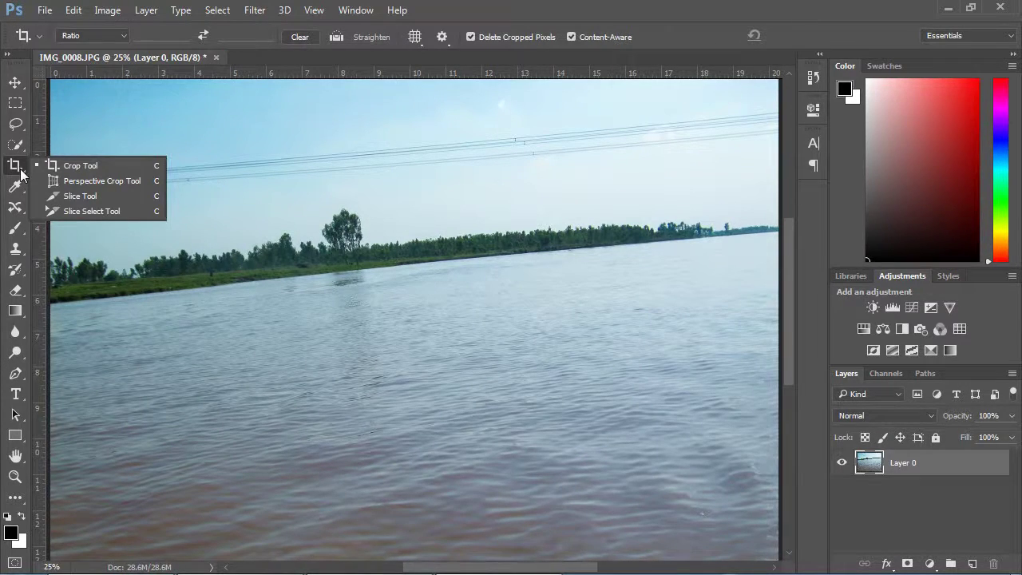
{"action": "left_click", "coordinate": [86, 167]}
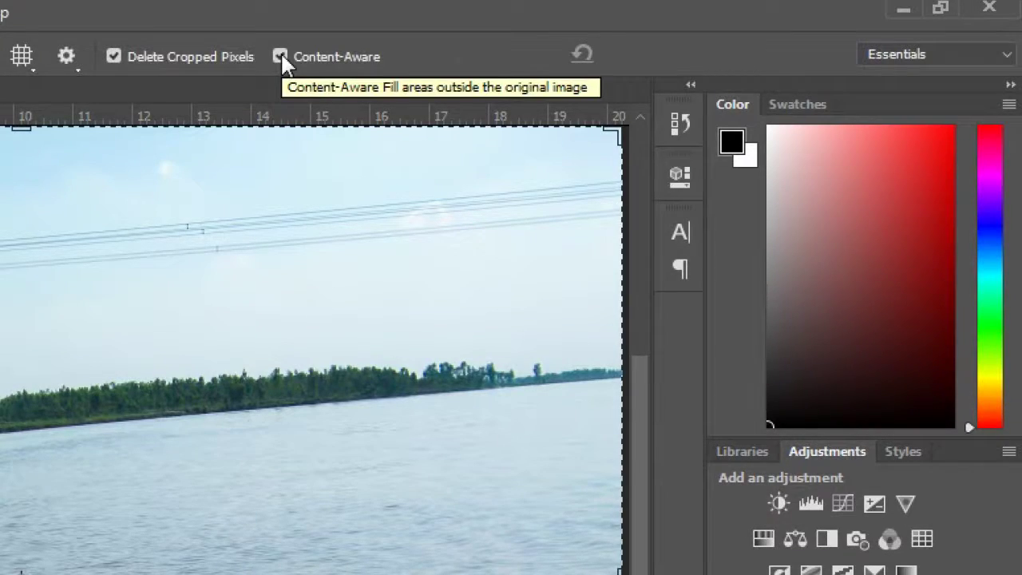
{"action": "left_click_drag", "start_coordinate": [126, 95], "coordinate": [631, 480]}
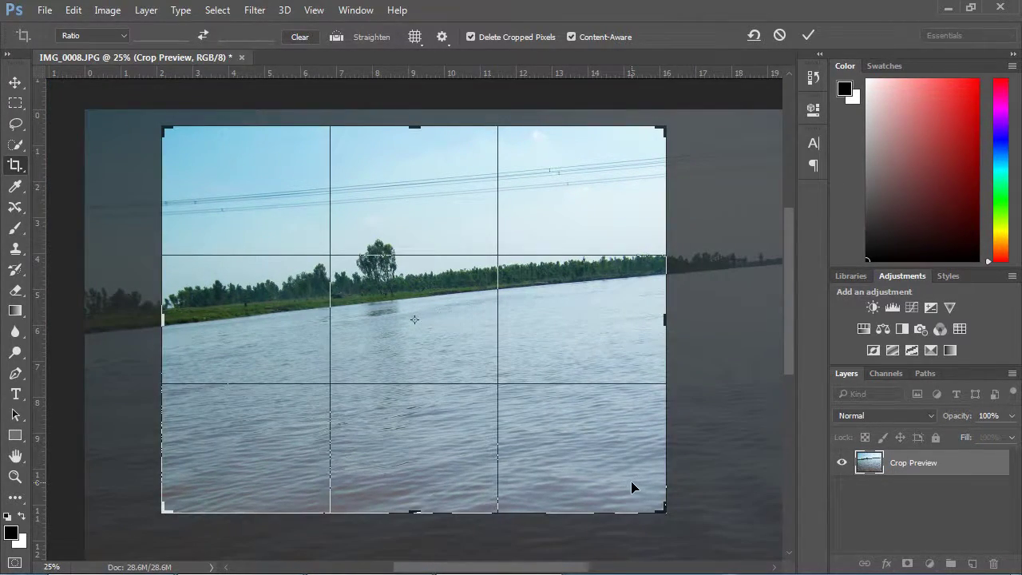
{"action": "left_click_drag", "start_coordinate": [675, 511], "coordinate": [659, 527]}
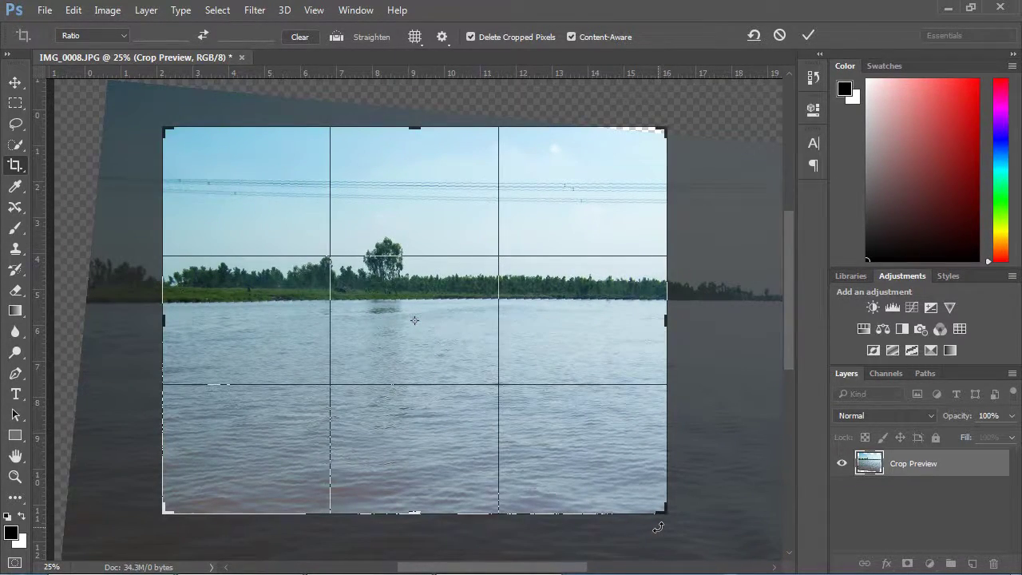
{"action": "key", "text": "Return"}
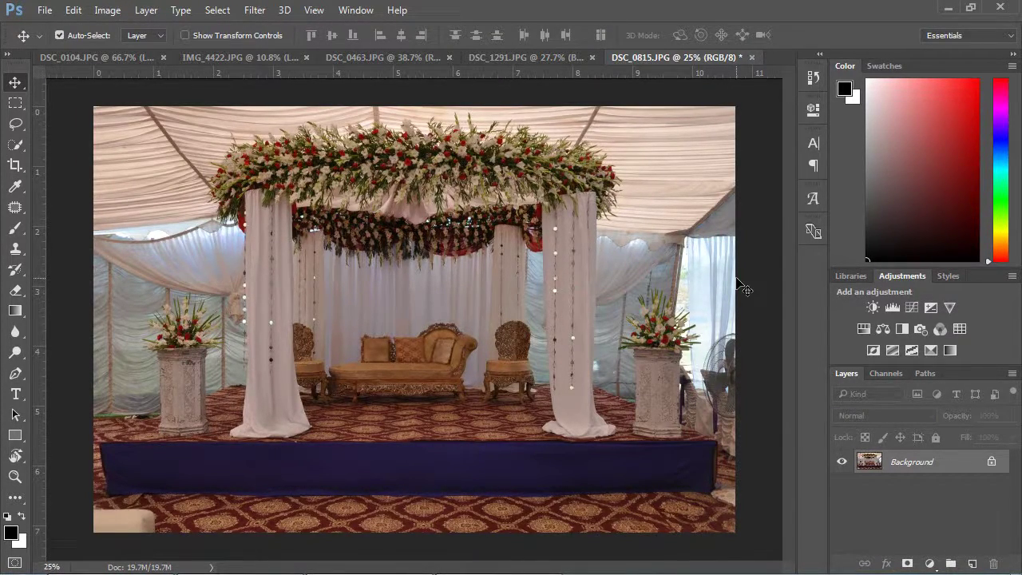
Rotate the stage photo DSC_0815.JPG 0.5°, pull in all four crop edges, and commit the content-aware crop
{"action": "left_click", "coordinate": [15, 166]}
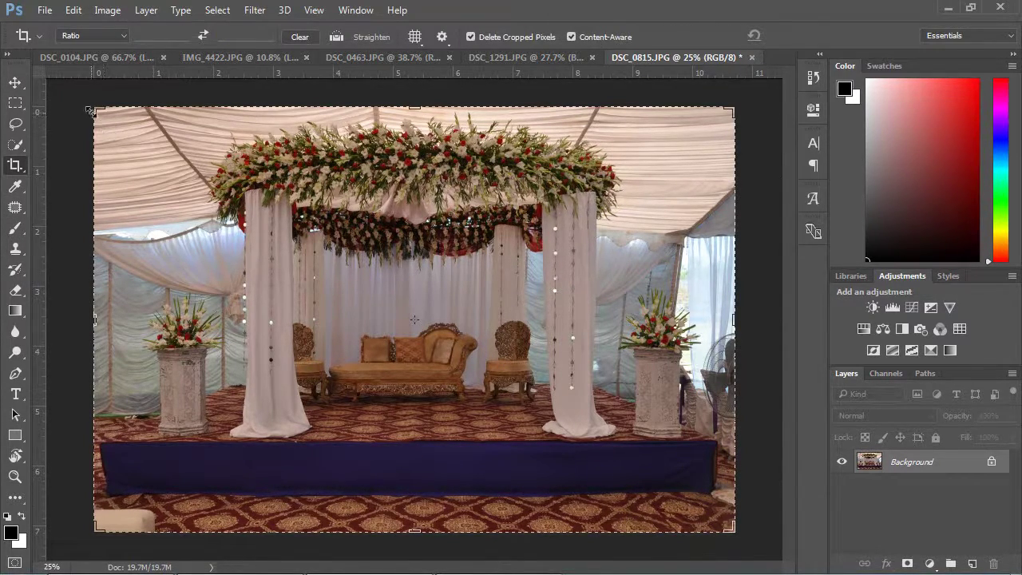
{"action": "left_click_drag", "start_coordinate": [56, 145], "coordinate": [76, 104]}
{"action": "left_click_drag", "start_coordinate": [734, 323], "coordinate": [726, 323]}
{"action": "left_click_drag", "start_coordinate": [416, 532], "coordinate": [429, 448]}
{"action": "left_click_drag", "start_coordinate": [413, 107], "coordinate": [412, 106]}
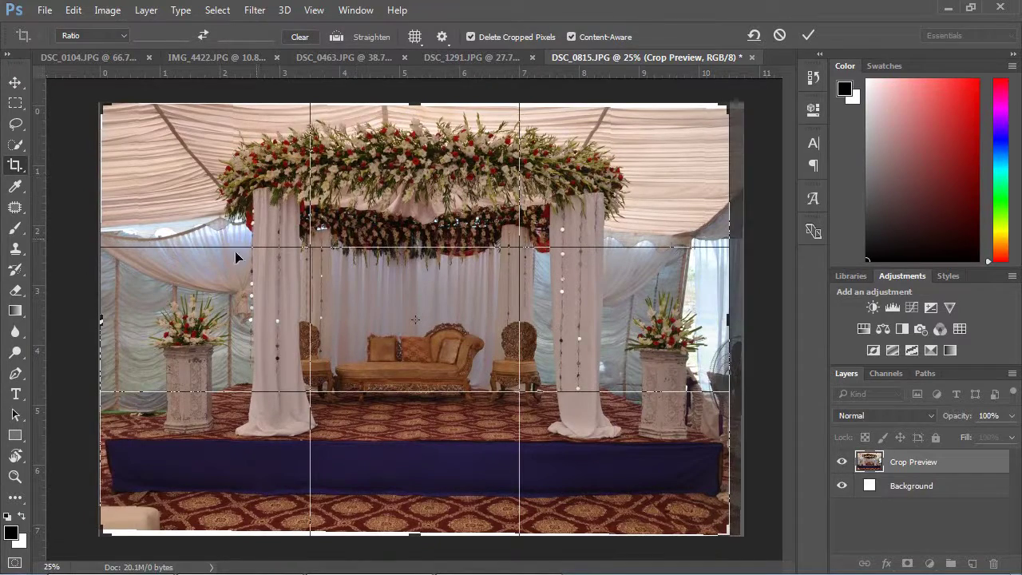
{"action": "left_click_drag", "start_coordinate": [98, 322], "coordinate": [97, 322]}
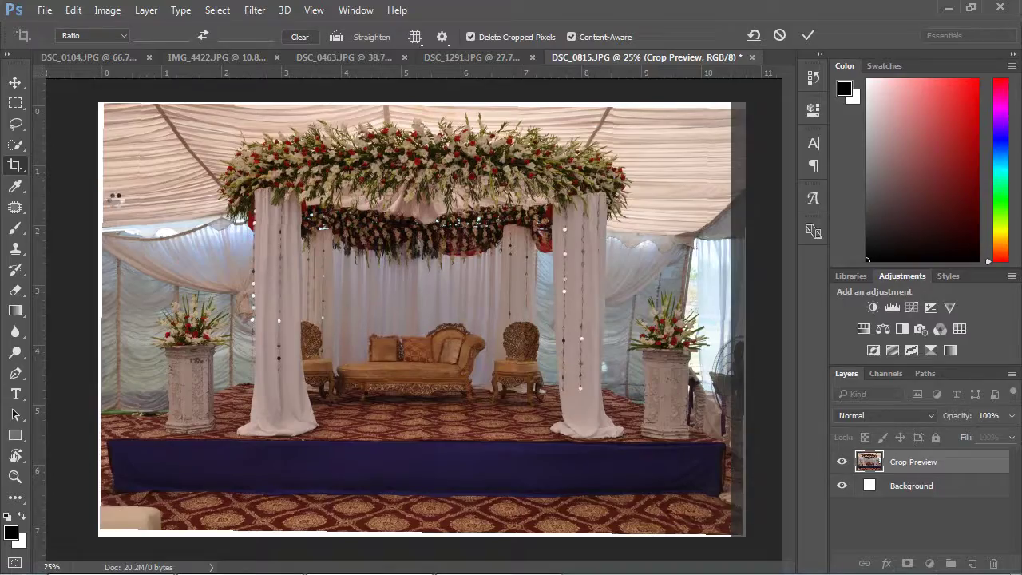
{"action": "key", "text": "Return"}
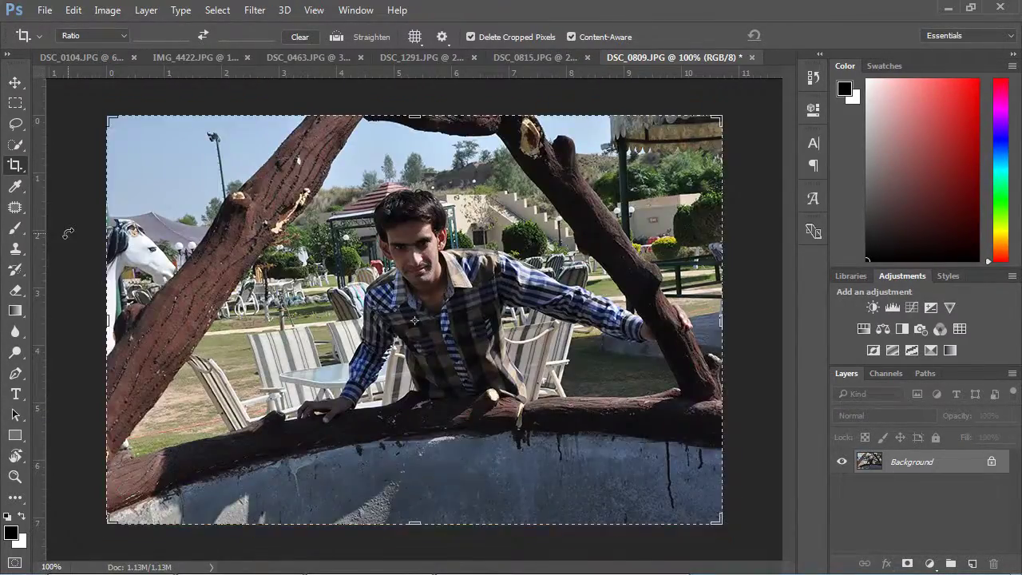
Straighten DSC_0809.JPG 2.5° with a content-aware crop, then revert to the original snapshot
{"action": "left_click_drag", "start_coordinate": [69, 228], "coordinate": [61, 209]}
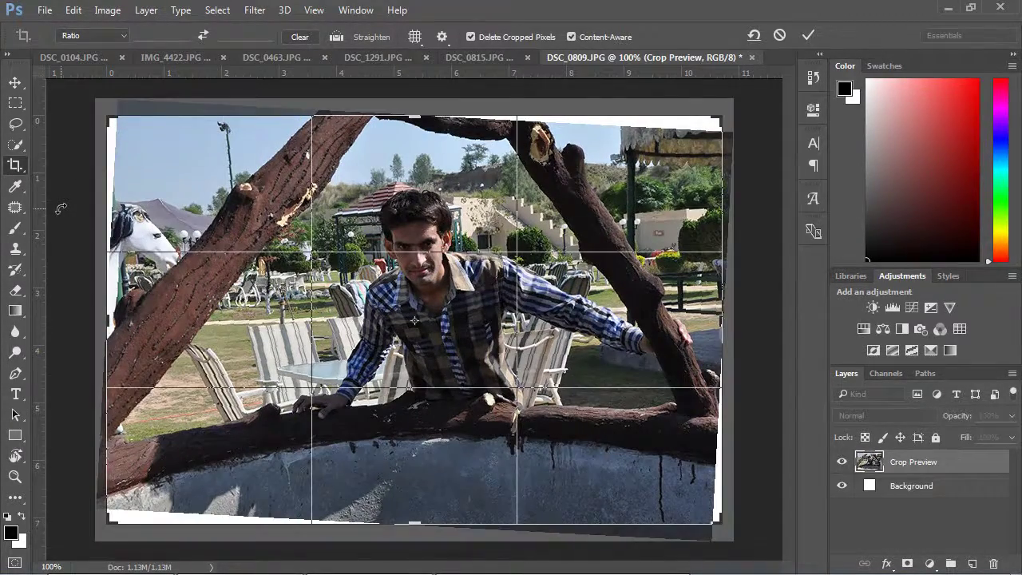
{"action": "left_click", "coordinate": [571, 38]}
{"action": "left_click", "coordinate": [572, 38]}
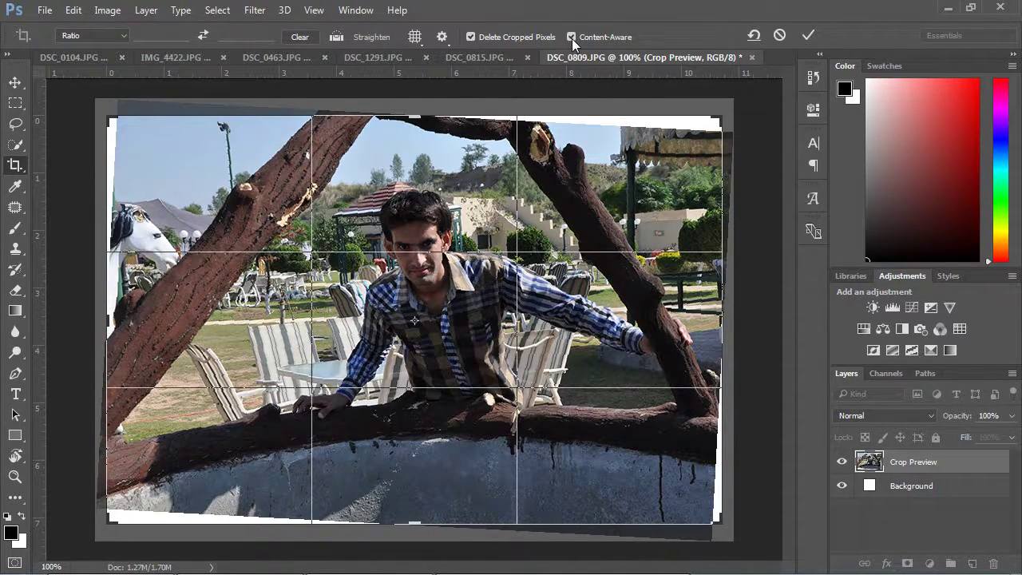
{"action": "left_click", "coordinate": [807, 37]}
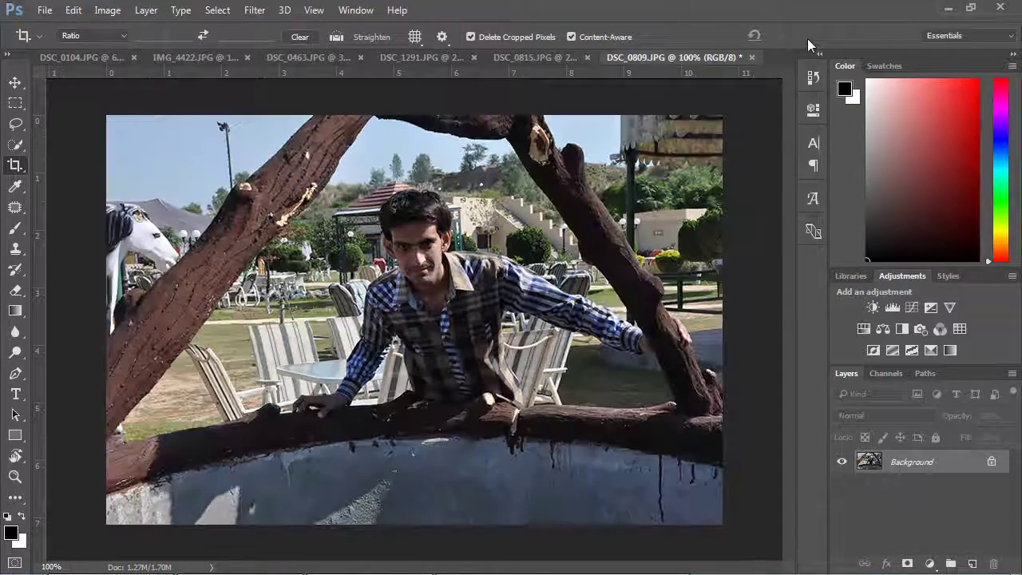
{"action": "left_click", "coordinate": [728, 90]}
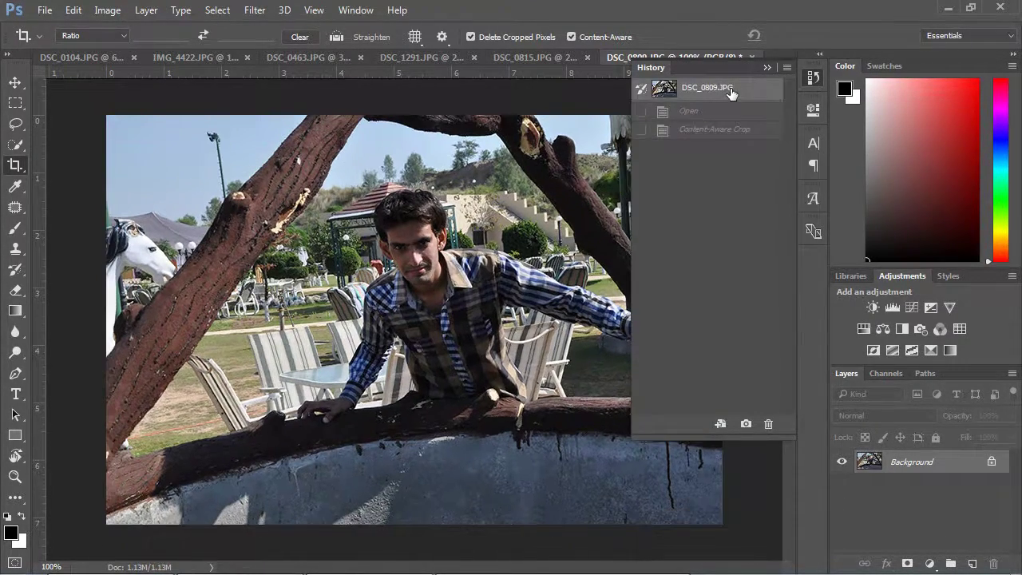
{"action": "left_click", "coordinate": [766, 67]}
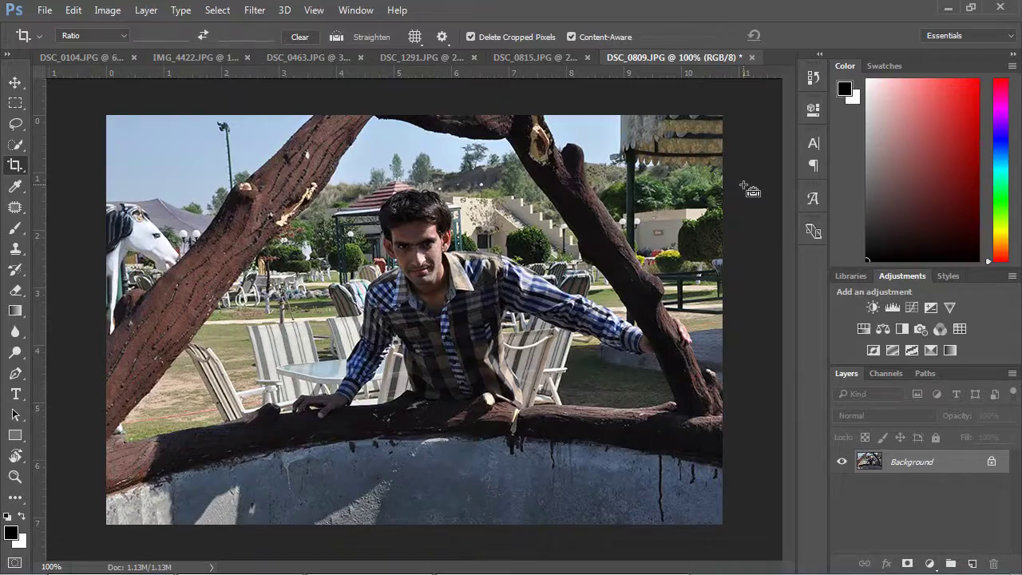